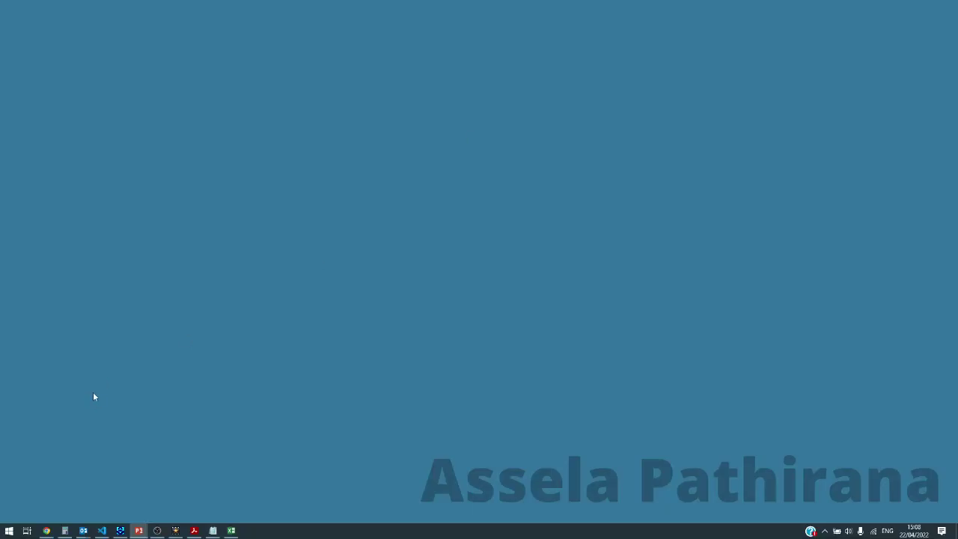
Launch SWMM 5.2, dismiss the welcome screen, maximize the program and enlarge the study area map window.
{"action": "left_click", "coordinate": [9, 532]}
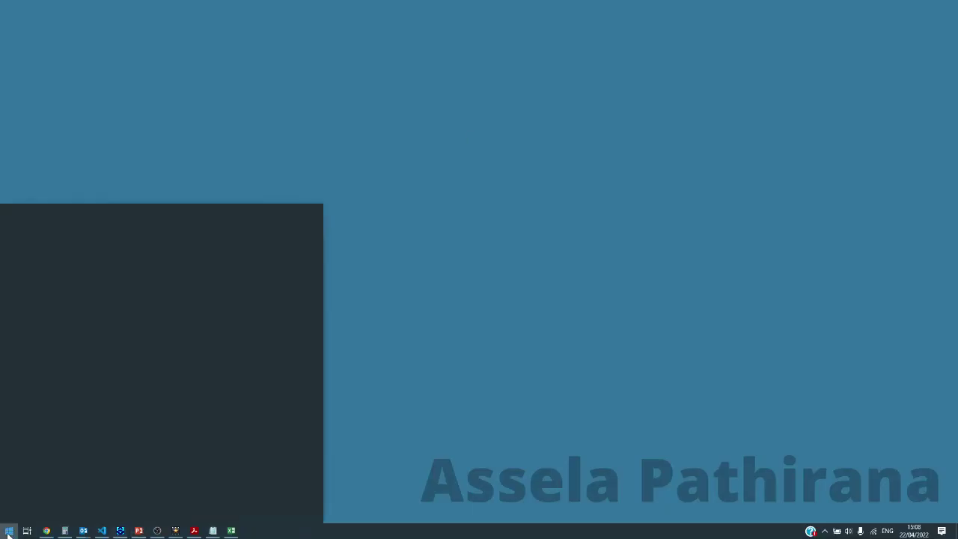
{"action": "type", "text": "sw"}
{"action": "key", "text": "Return"}
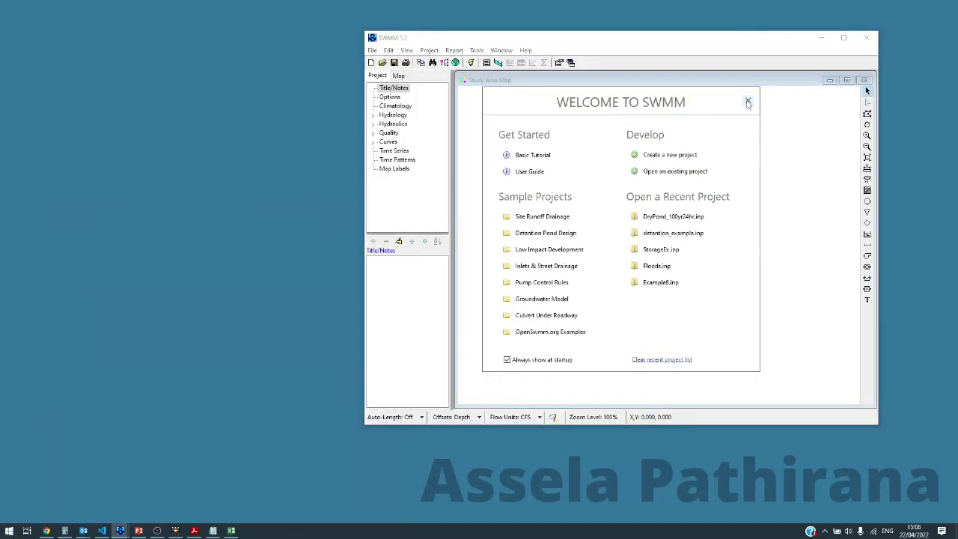
{"action": "left_click", "coordinate": [747, 101]}
{"action": "left_click", "coordinate": [843, 38]}
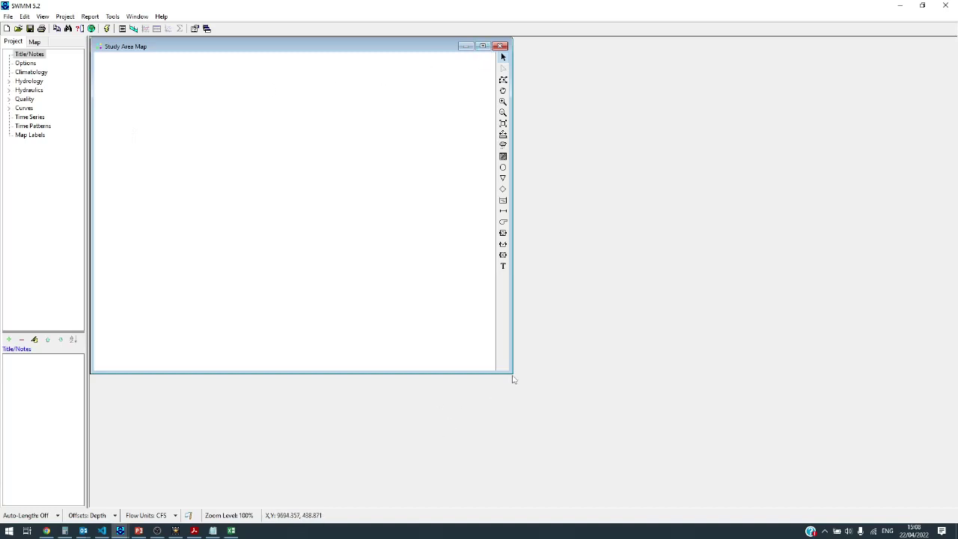
{"action": "left_click_drag", "start_coordinate": [512, 378], "coordinate": [783, 471]}
Open the project file lid_bioswale.inp from the SWMM_LID_video folder.
{"action": "left_click", "coordinate": [9, 16]}
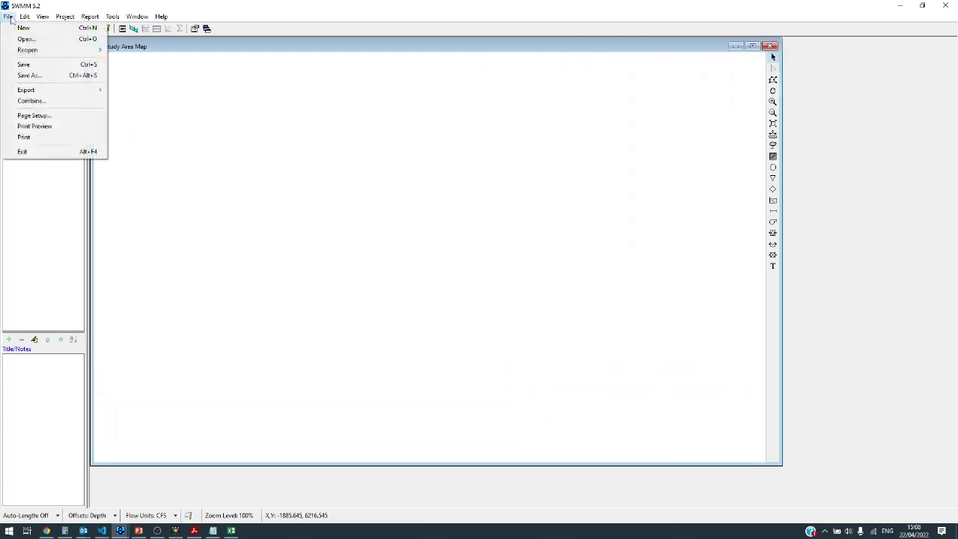
{"action": "mouse_move", "coordinate": [29, 49]}
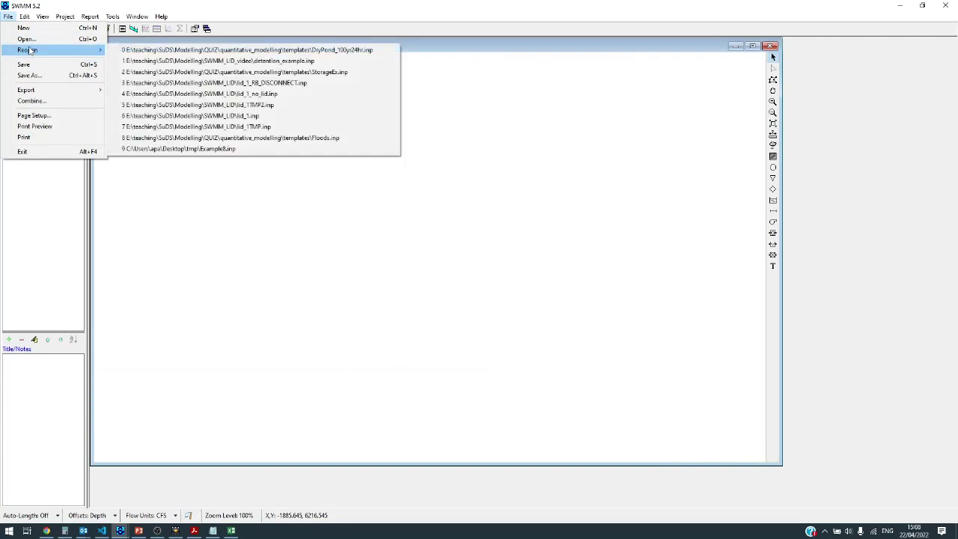
{"action": "left_click", "coordinate": [26, 38]}
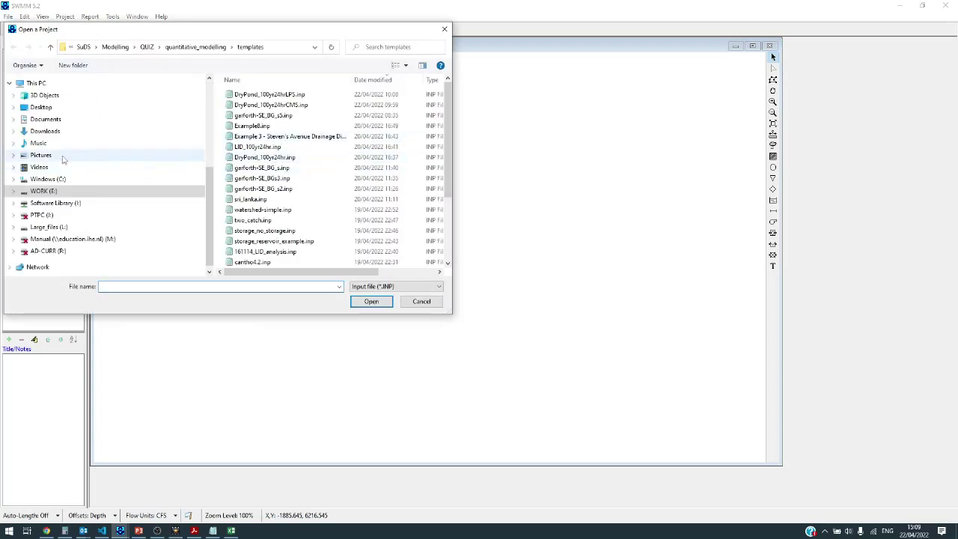
{"action": "scroll", "coordinate": [62, 158], "scroll_direction": "up", "scroll_amount": 3}
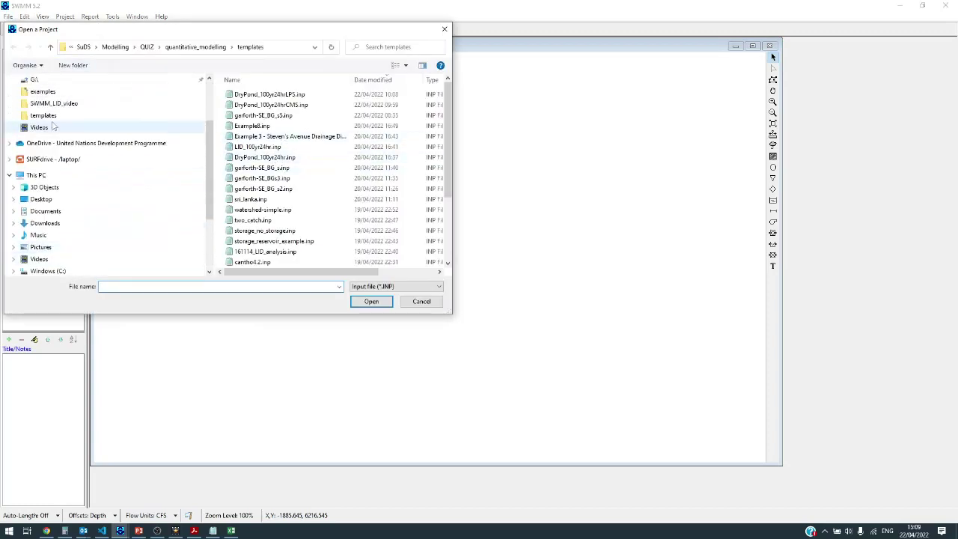
{"action": "left_click", "coordinate": [61, 103]}
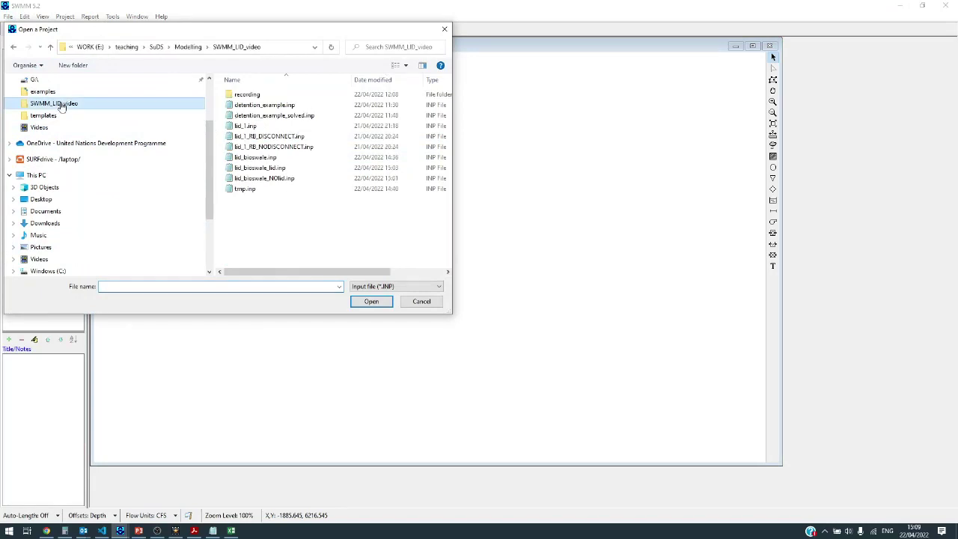
{"action": "left_click", "coordinate": [265, 160]}
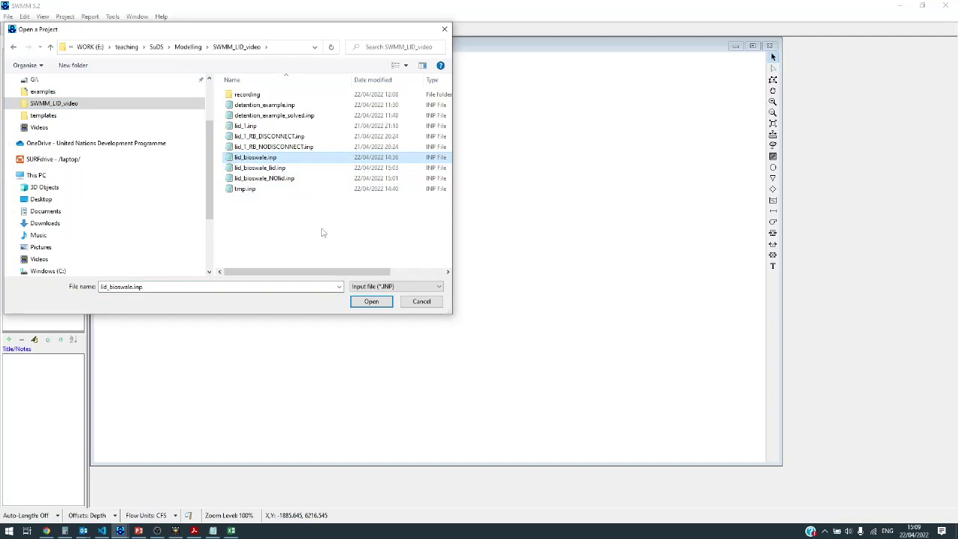
{"action": "left_click", "coordinate": [376, 303]}
Save the project under the new name lid_bioret.inp in the same folder.
{"action": "left_click", "coordinate": [7, 16]}
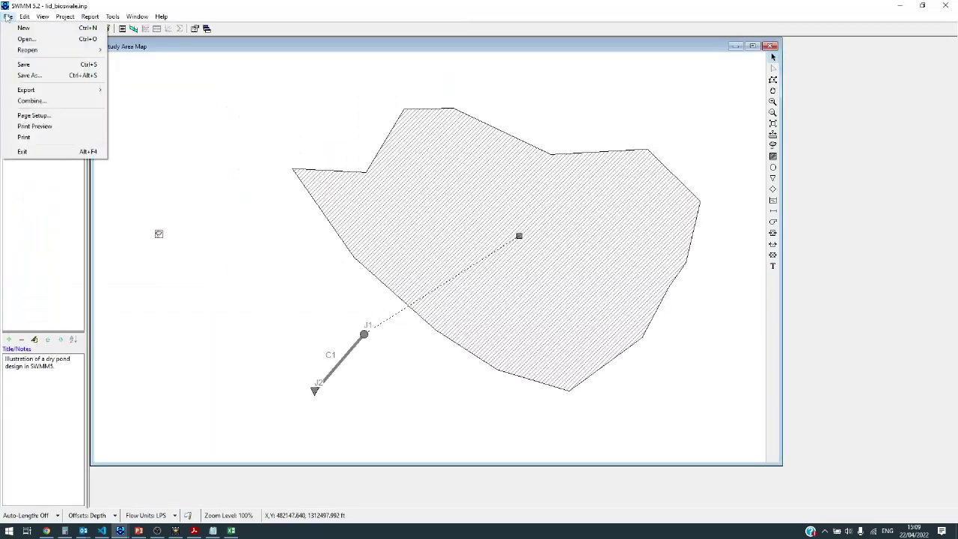
{"action": "left_click", "coordinate": [33, 73]}
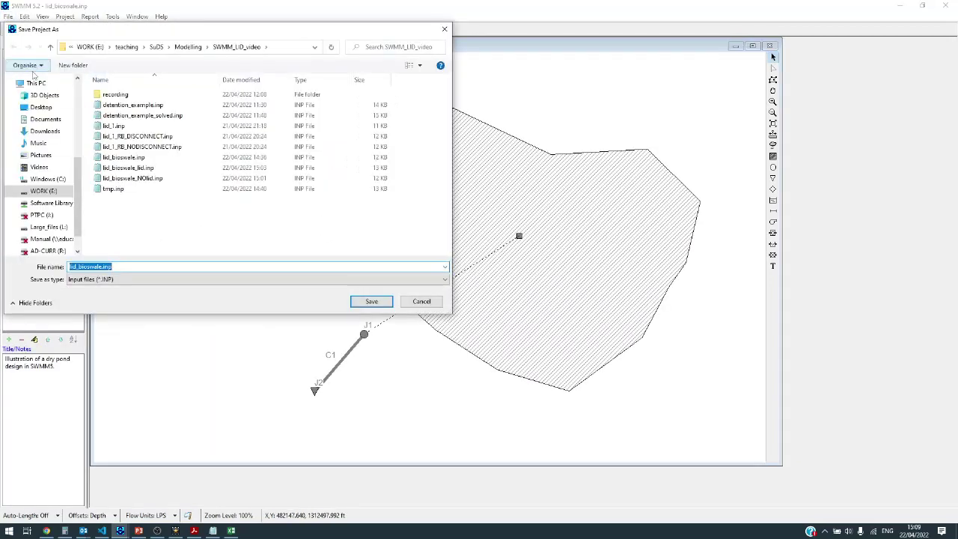
{"action": "type", "text": "lid_b"}
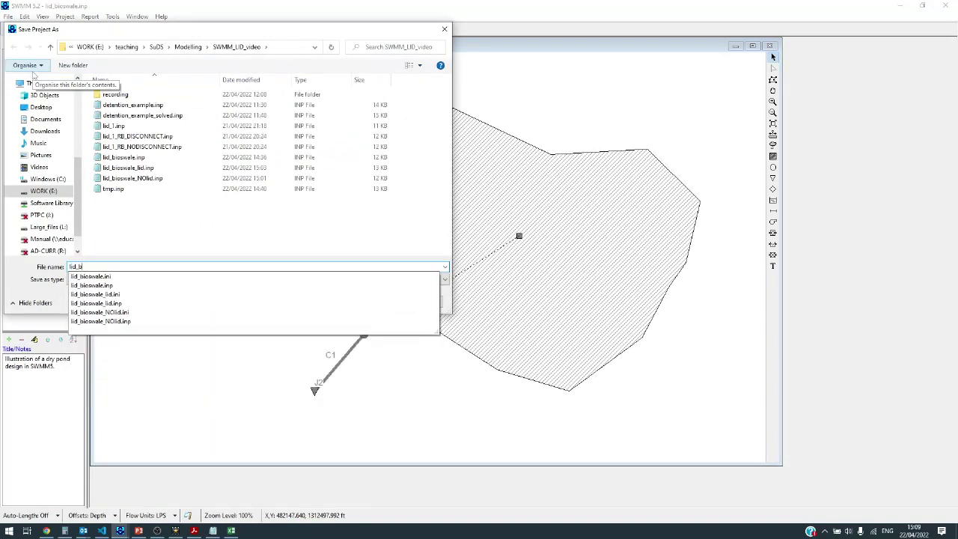
{"action": "type", "text": "ioswa"}
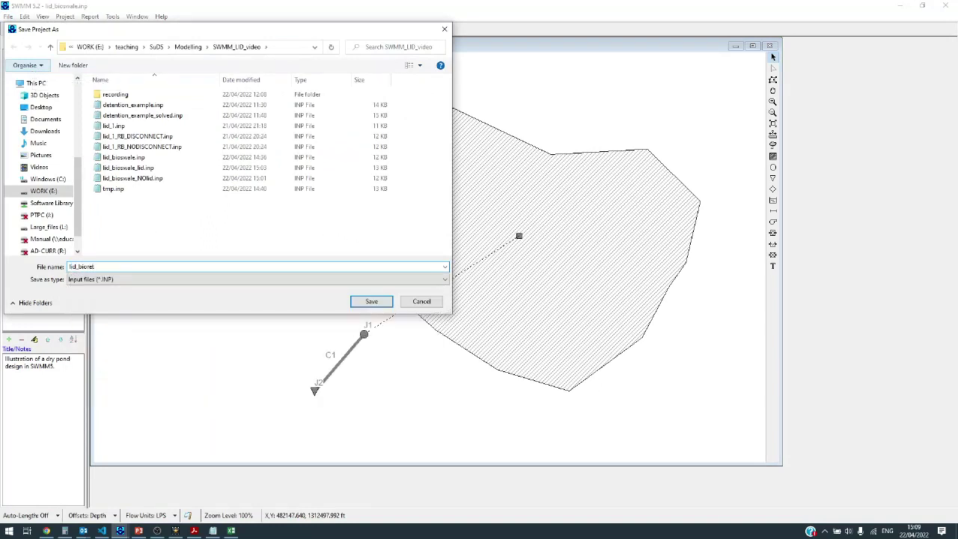
{"action": "key", "text": "Escape"}
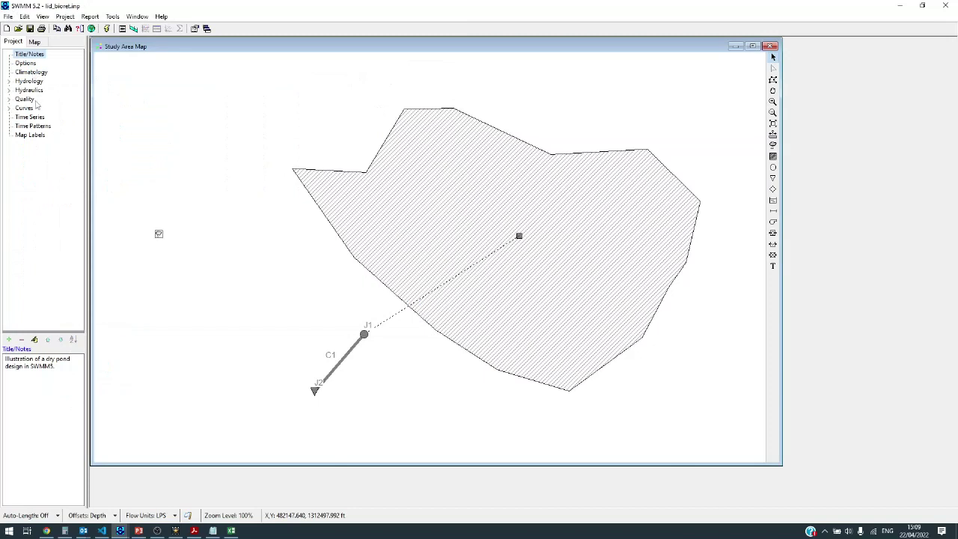
Set the impervious percentage of subcatchment 1 to 50 and run the simulation.
{"action": "double_click", "coordinate": [519, 236]}
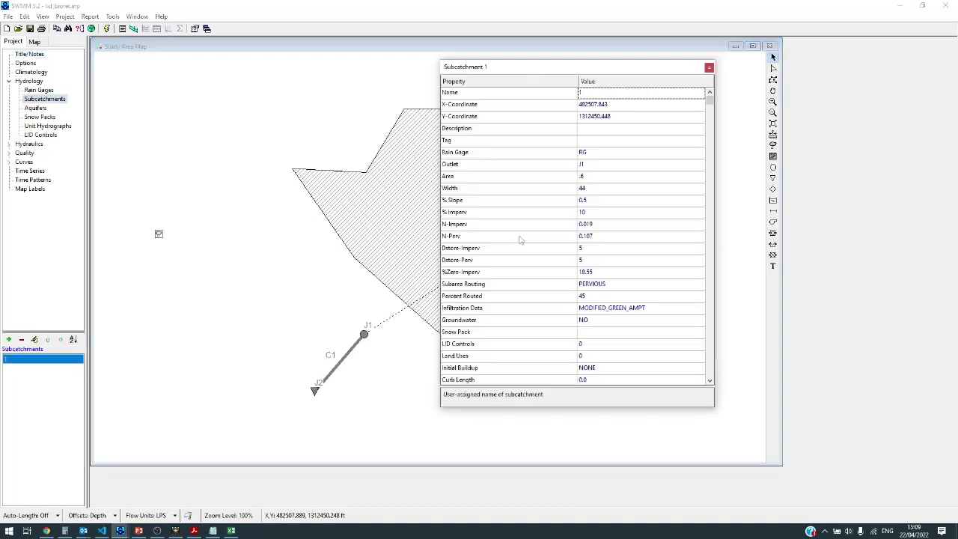
{"action": "left_click", "coordinate": [634, 175]}
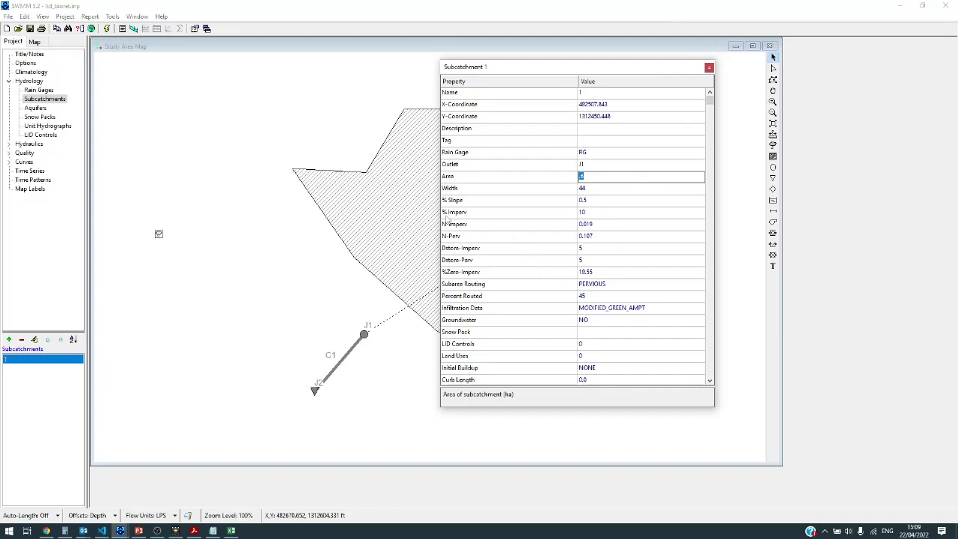
{"action": "left_click", "coordinate": [612, 213]}
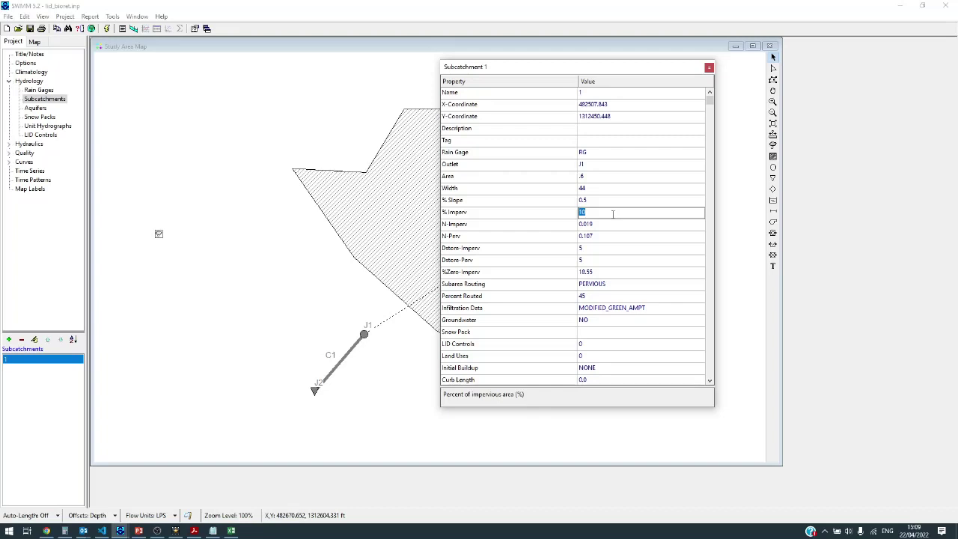
{"action": "type", "text": "440"}
{"action": "left_click", "coordinate": [596, 200]}
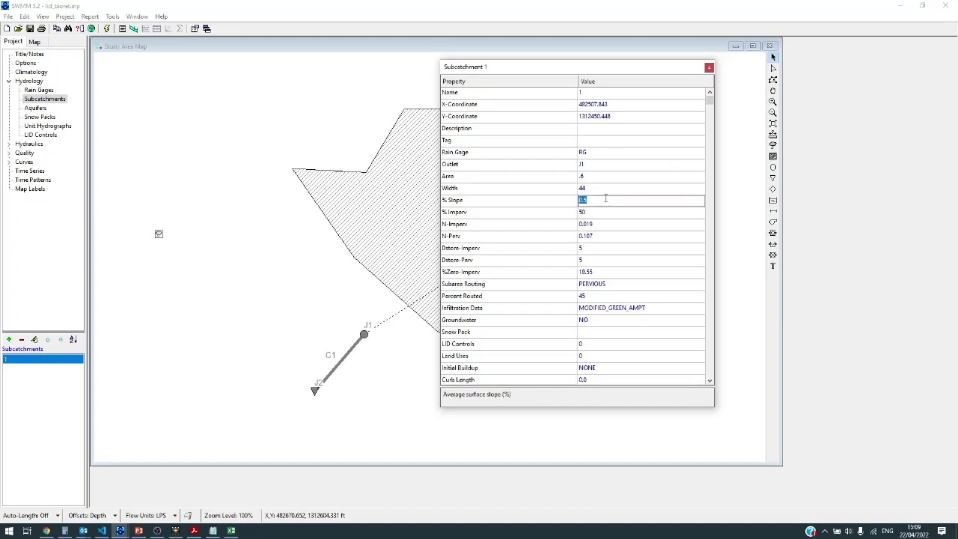
{"action": "left_click", "coordinate": [708, 68]}
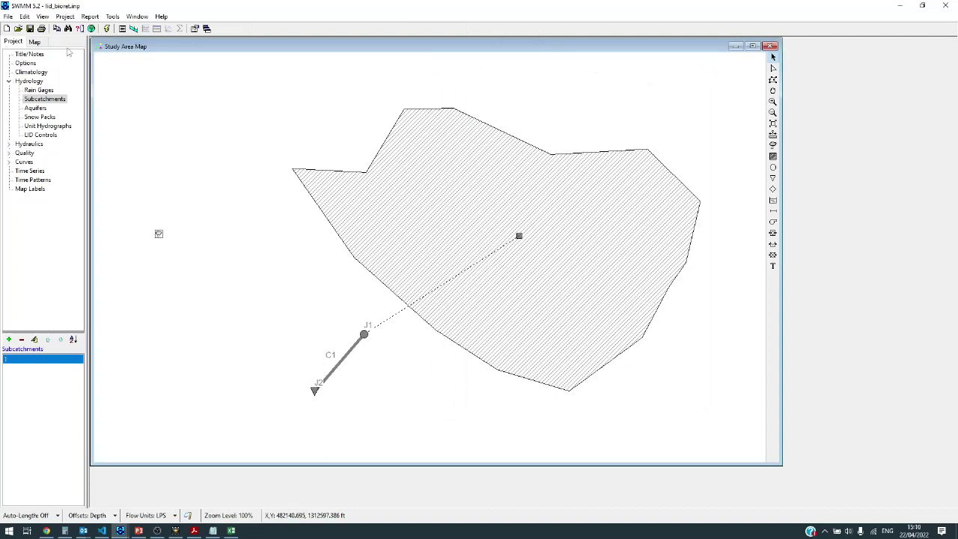
{"action": "left_click", "coordinate": [106, 28]}
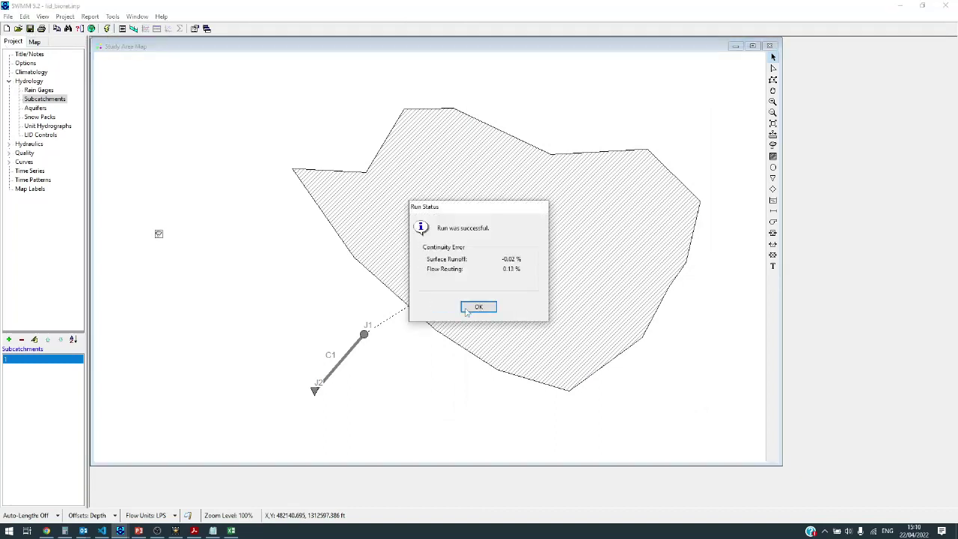
{"action": "left_click", "coordinate": [466, 308]}
Plot the system precipitation as a time series over elapsed time, examine it and close the graph.
{"action": "left_click", "coordinate": [160, 233]}
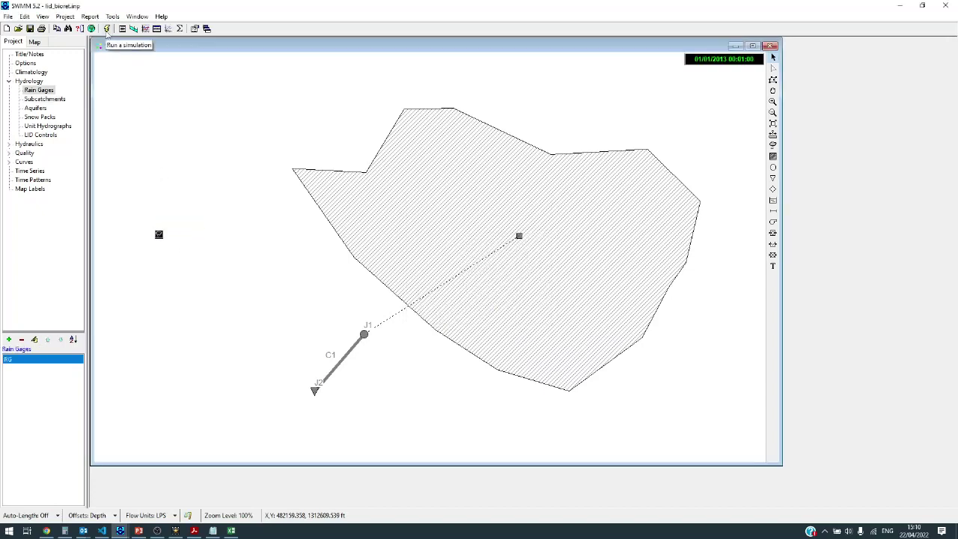
{"action": "left_click", "coordinate": [145, 28]}
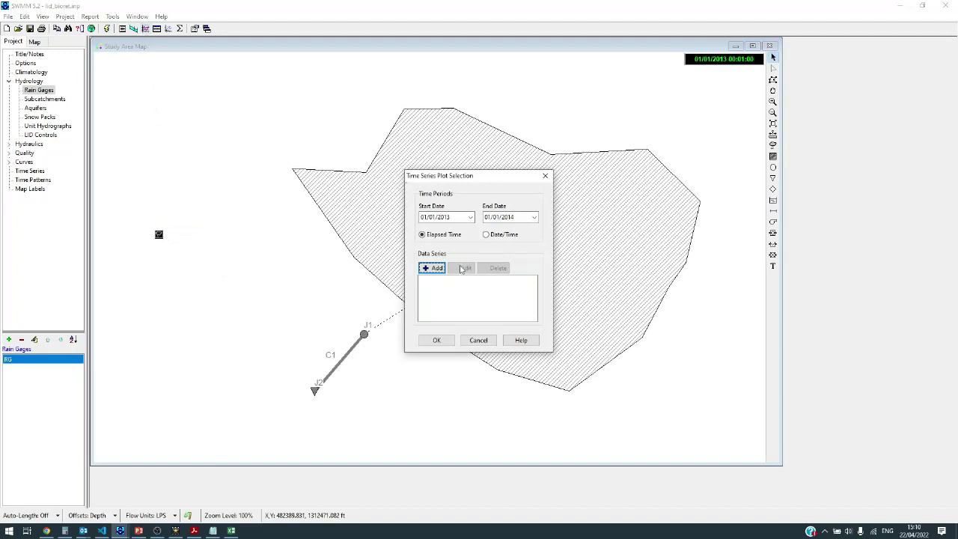
{"action": "left_click", "coordinate": [432, 268]}
{"action": "left_click", "coordinate": [508, 272]}
{"action": "left_click", "coordinate": [508, 272]}
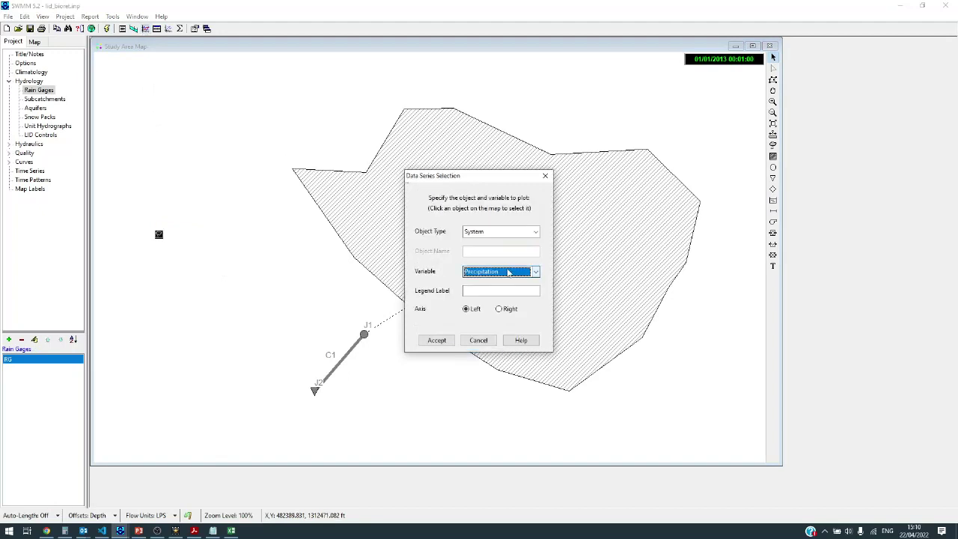
{"action": "left_click", "coordinate": [443, 340]}
{"action": "left_click", "coordinate": [444, 341]}
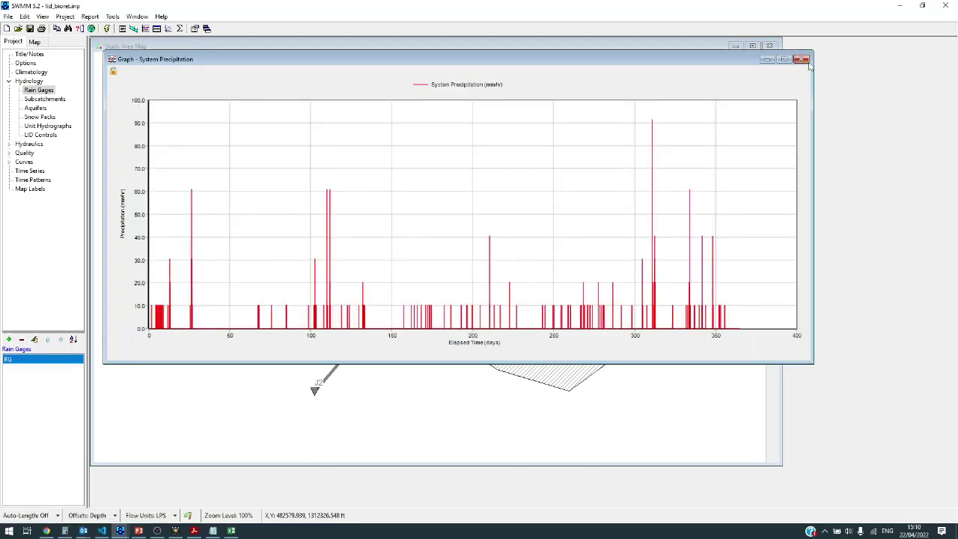
{"action": "left_click_drag", "start_coordinate": [570, 65], "coordinate": [705, 90]}
{"action": "left_click", "coordinate": [939, 82]}
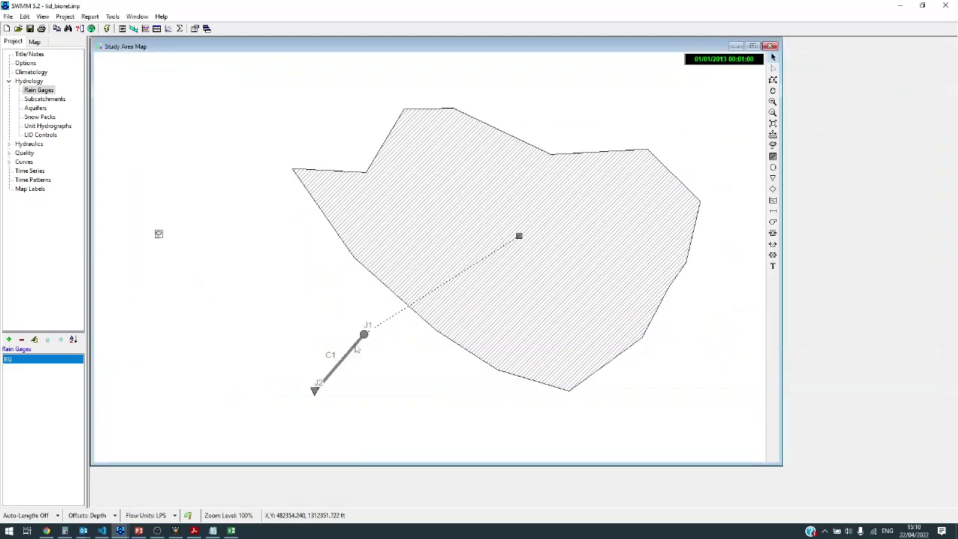
Plot the runoff of subcatchment 1 over elapsed time, then shrink the graph and move it off the main map area.
{"action": "left_click", "coordinate": [518, 236]}
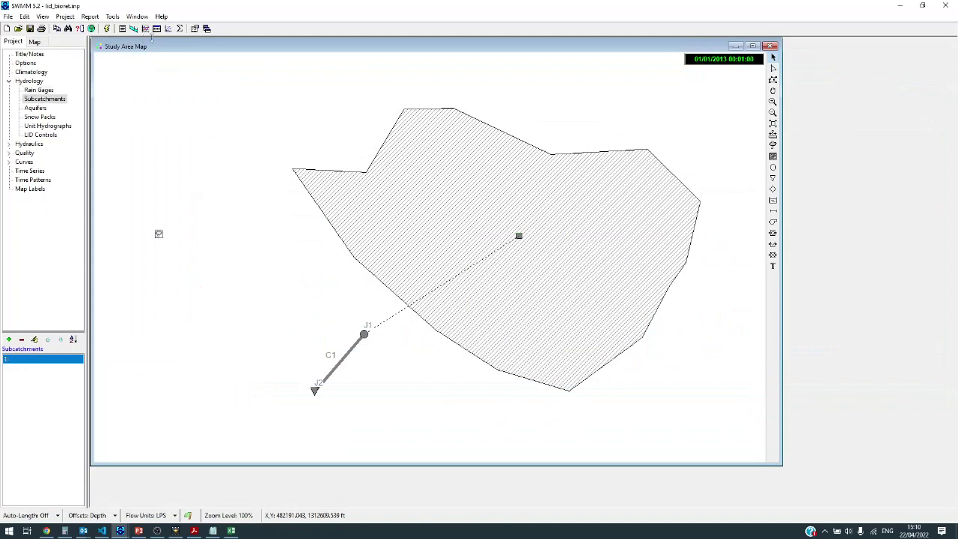
{"action": "left_click", "coordinate": [147, 30]}
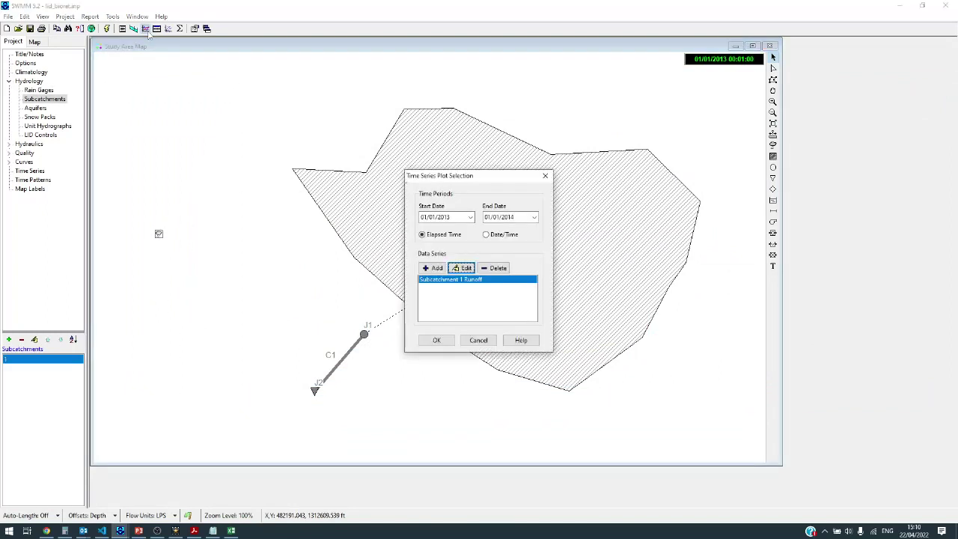
{"action": "left_click", "coordinate": [438, 340]}
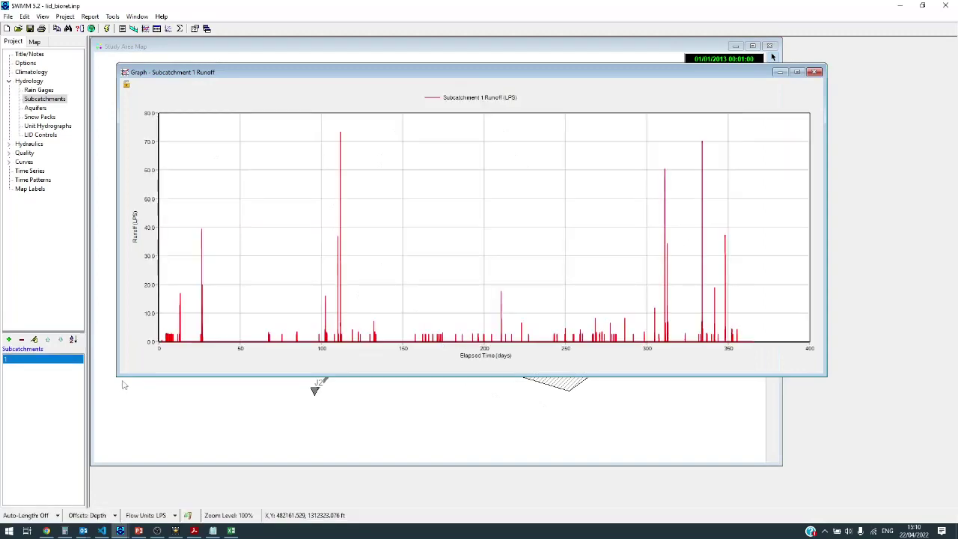
{"action": "left_click_drag", "start_coordinate": [116, 374], "coordinate": [458, 293]}
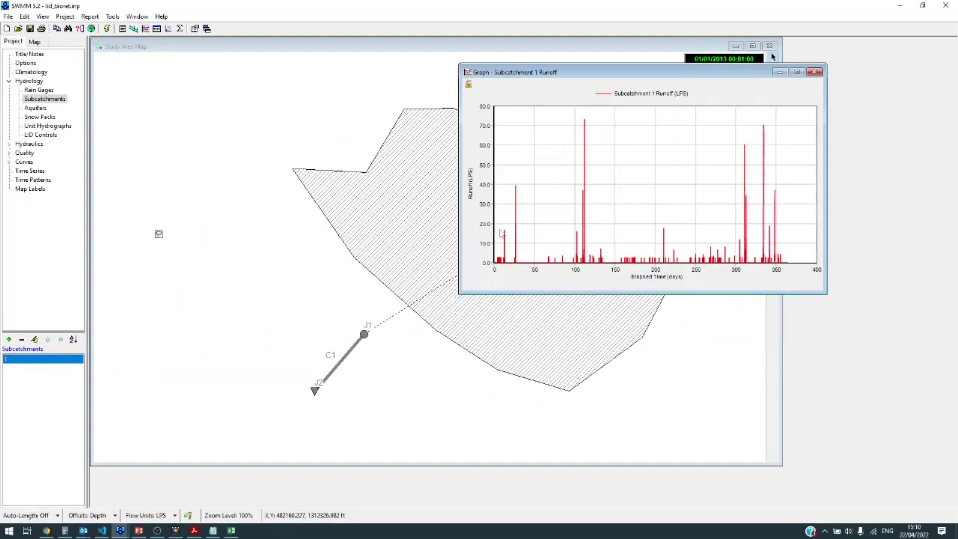
{"action": "left_click_drag", "start_coordinate": [532, 77], "coordinate": [657, 57]}
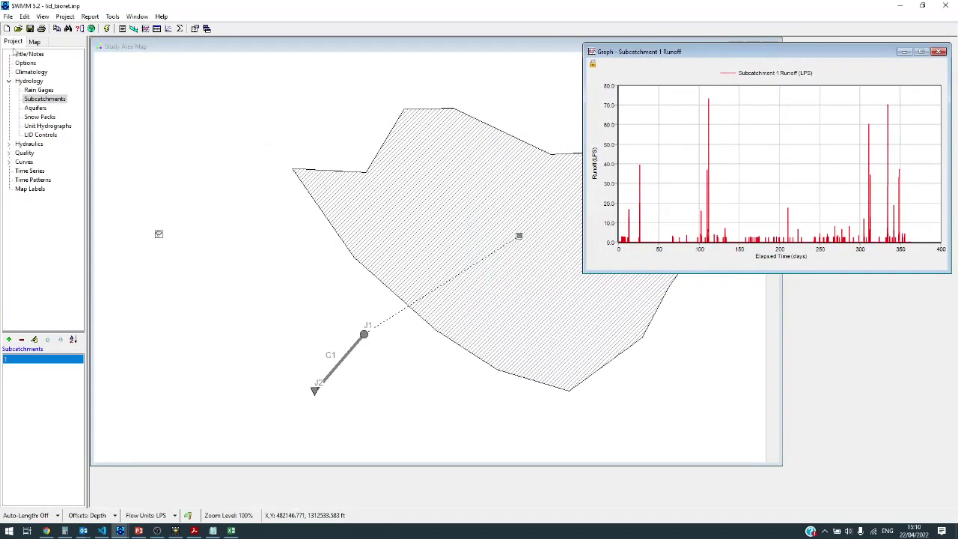
Save a copy of the project as lid_Withbioret.inp.
{"action": "left_click", "coordinate": [7, 16]}
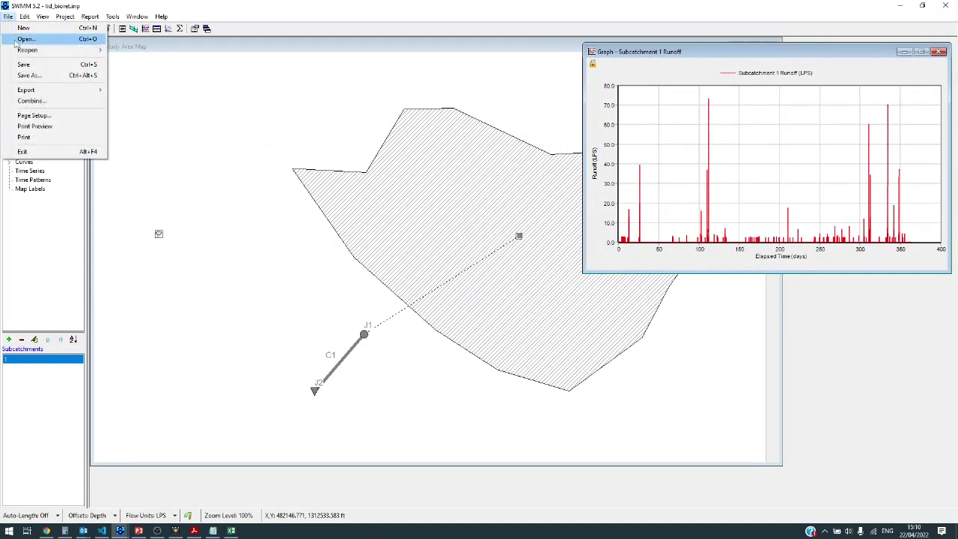
{"action": "mouse_move", "coordinate": [20, 51]}
{"action": "left_click", "coordinate": [29, 75]}
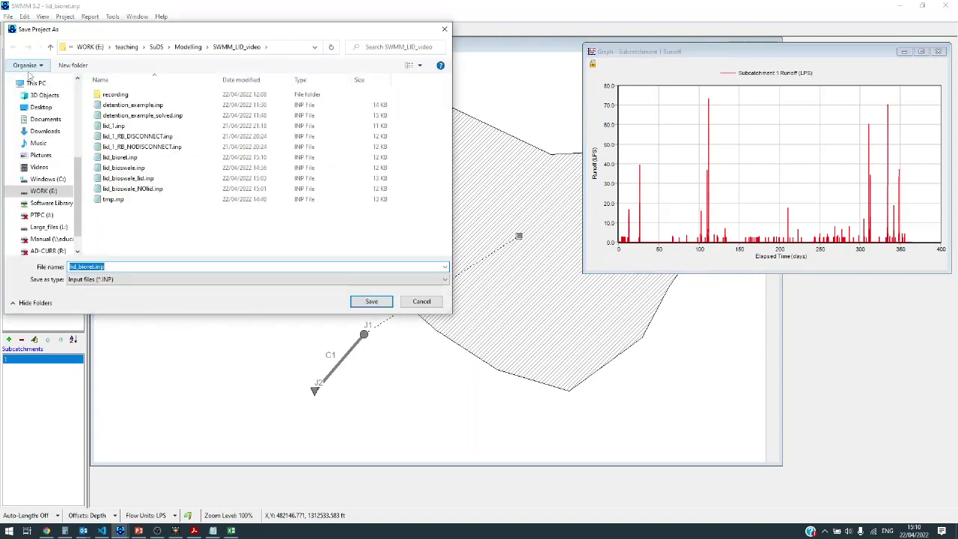
{"action": "left_click", "coordinate": [102, 267]}
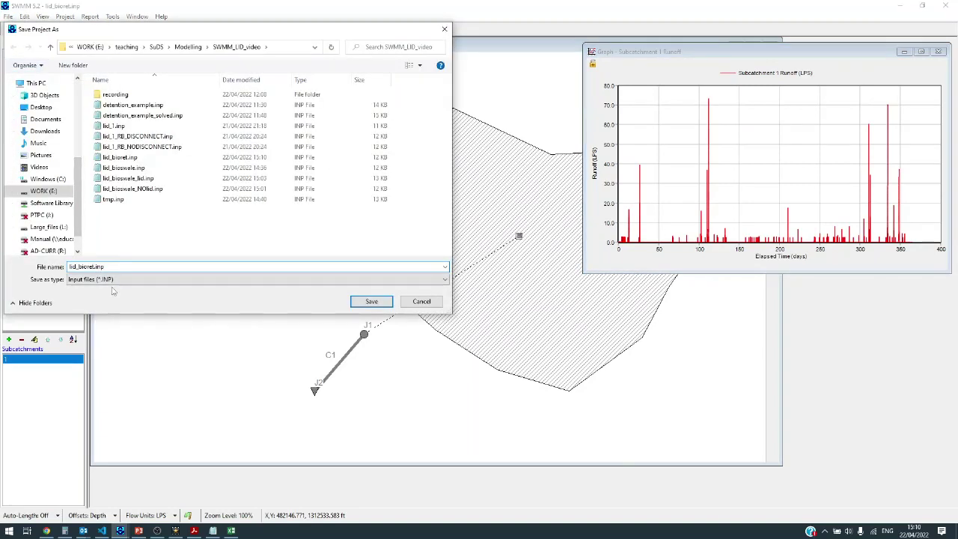
{"action": "type", "text": "With"}
{"action": "key", "text": "Return"}
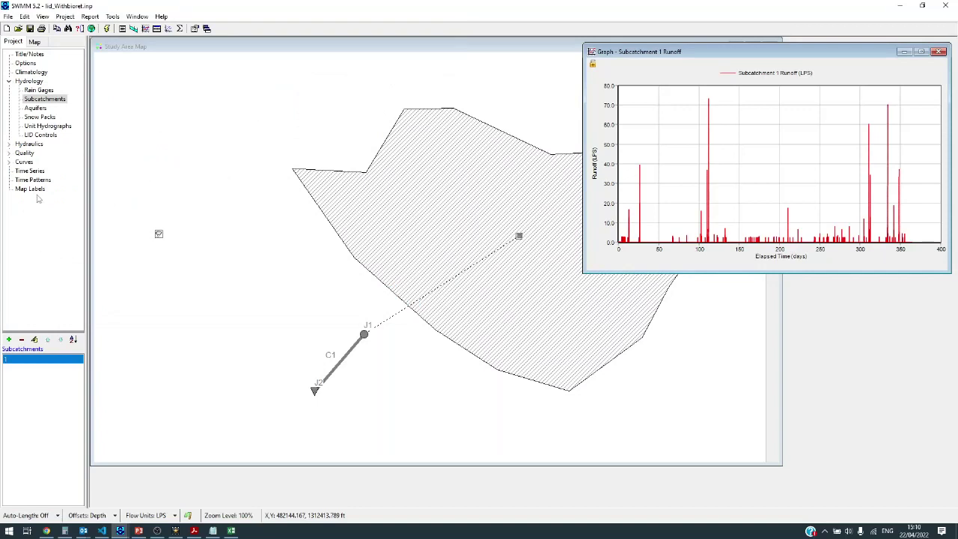
Add an LID control named BioRet of type Bio-Retention Cell and move its editor clear of the runoff graph.
{"action": "left_click", "coordinate": [50, 136]}
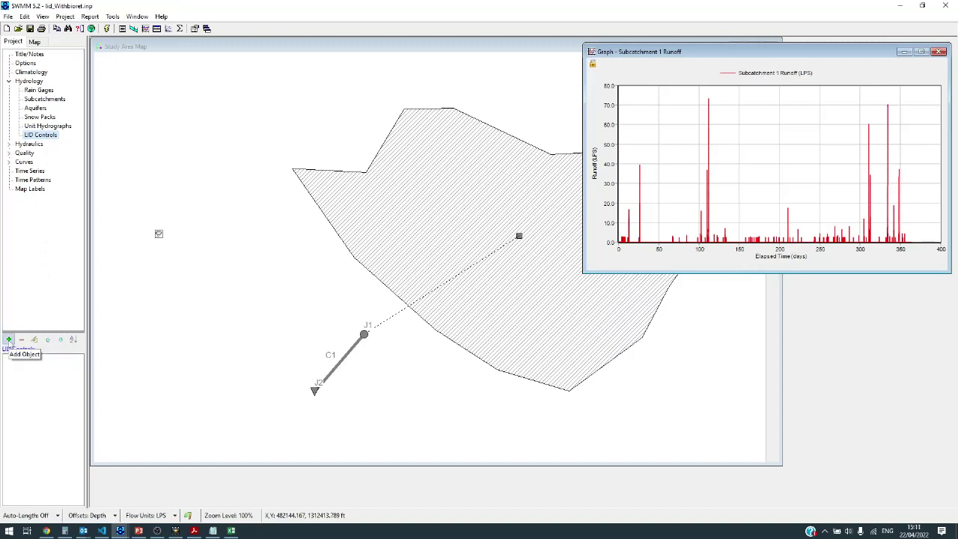
{"action": "left_click", "coordinate": [9, 341]}
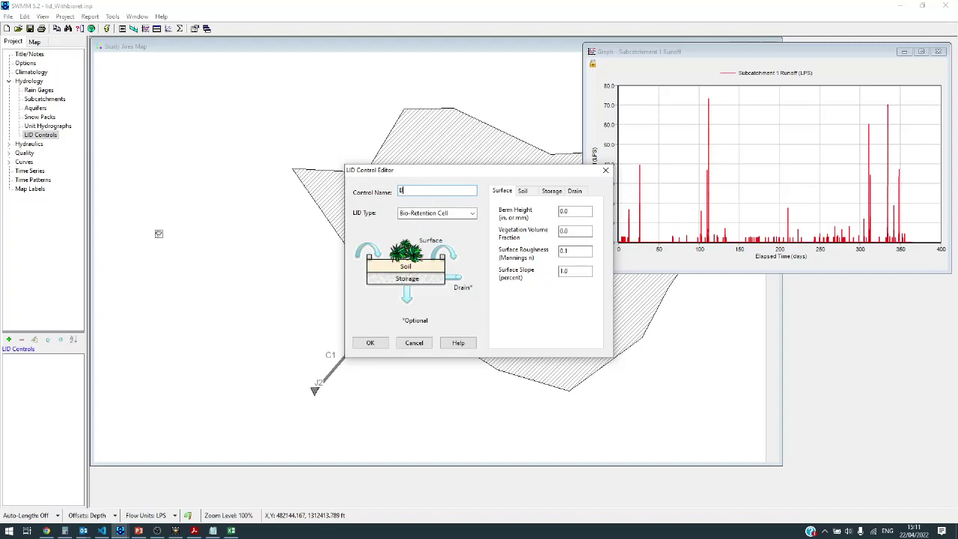
{"action": "type", "text": "BioRet"}
{"action": "left_click", "coordinate": [450, 214]}
{"action": "left_click", "coordinate": [449, 214]}
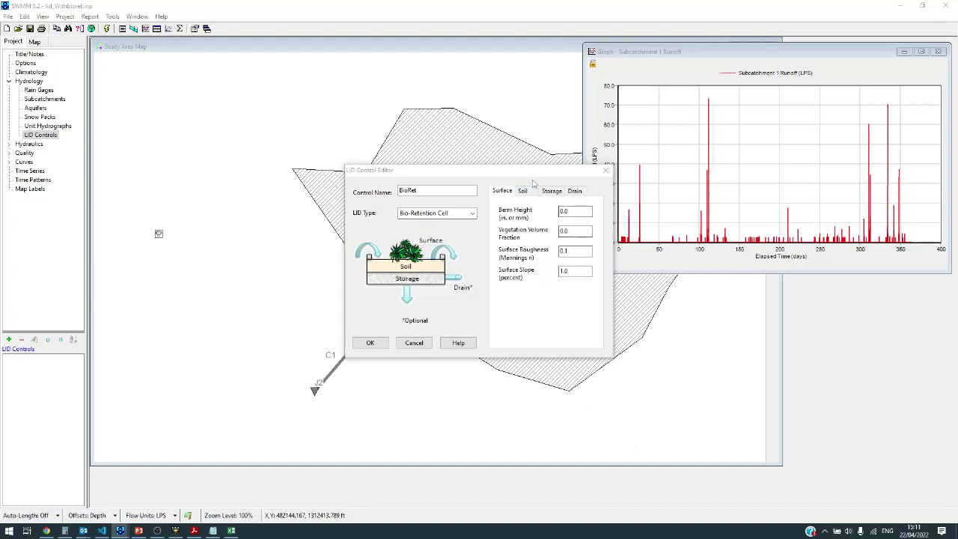
{"action": "left_click_drag", "start_coordinate": [531, 172], "coordinate": [384, 110]}
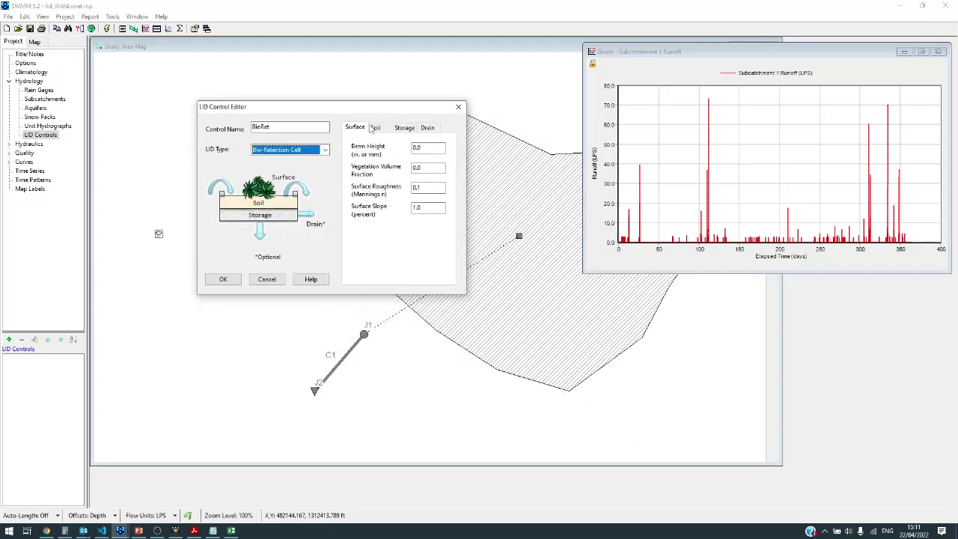
Set the surface layer's berm height to 200, vegetation volume fraction to .0, surface roughness to 0 and surface slope to 0.
{"action": "left_click", "coordinate": [435, 148]}
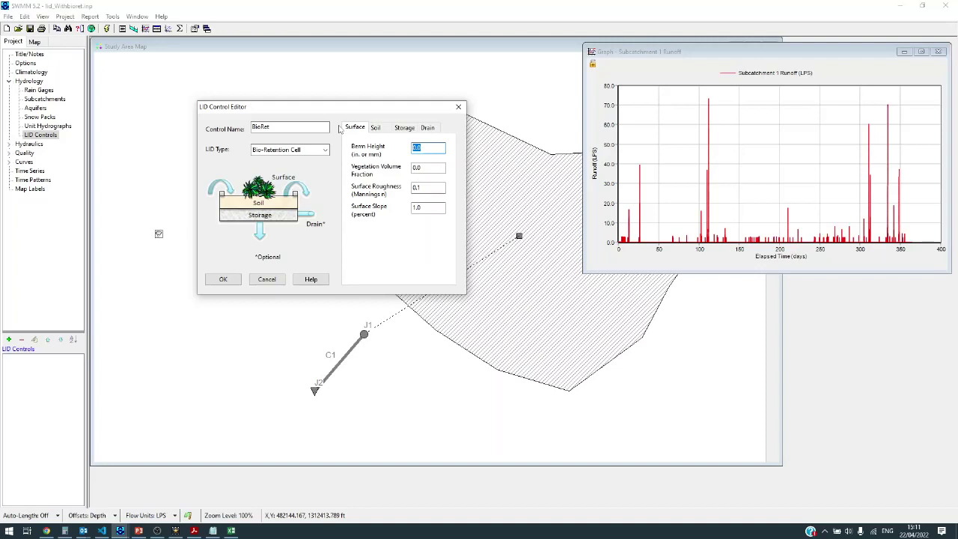
{"action": "type", "text": "200"}
{"action": "left_click", "coordinate": [428, 170]}
{"action": "double_click", "coordinate": [428, 170]}
{"action": "type", "text": ".0"}
{"action": "left_click", "coordinate": [438, 187]}
{"action": "double_click", "coordinate": [438, 187]}
{"action": "type", "text": "0"}
{"action": "double_click", "coordinate": [419, 207]}
{"action": "type", "text": "0"}
Set the soil layer's thickness to 400, keeping porosity 0.5, field capacity 0.2 and wilting point 0.1.
{"action": "left_click", "coordinate": [374, 128]}
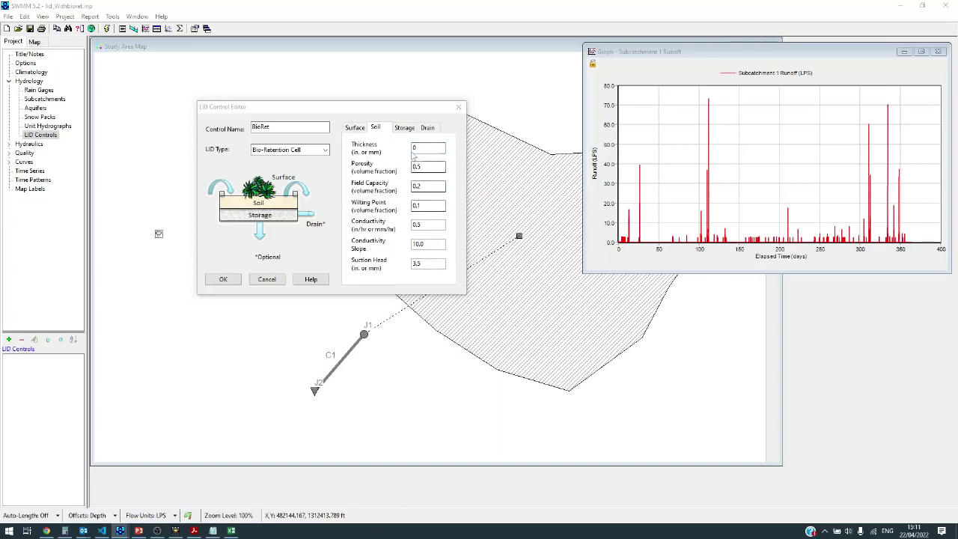
{"action": "left_click", "coordinate": [335, 138]}
{"action": "type", "text": "400"}
{"action": "key", "text": "Tab"}
{"action": "left_click", "coordinate": [429, 166]}
{"action": "left_click", "coordinate": [431, 187]}
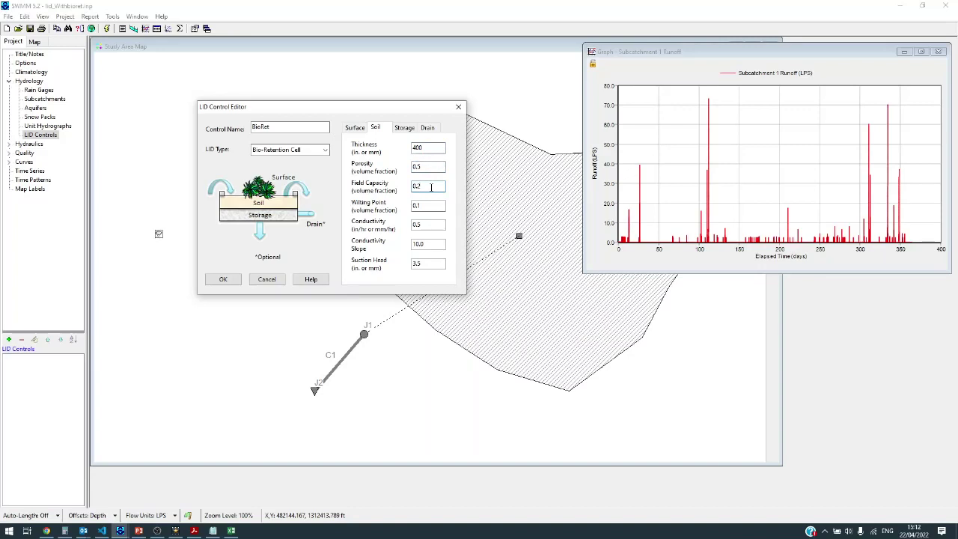
{"action": "left_click", "coordinate": [433, 205]}
Set the soil layer's conductivity to 120, conductivity slope to 30 and suction head to 45.
{"action": "double_click", "coordinate": [416, 225]}
{"action": "type", "text": "120"}
{"action": "left_click", "coordinate": [443, 244]}
{"action": "double_click", "coordinate": [441, 243]}
{"action": "type", "text": "30"}
{"action": "left_click", "coordinate": [420, 265]}
{"action": "left_click_drag", "start_coordinate": [437, 268], "coordinate": [412, 265]}
{"action": "type", "text": "45"}
Set the storage layer's thickness to 750 and check it against the soil layer settings.
{"action": "left_click", "coordinate": [406, 128]}
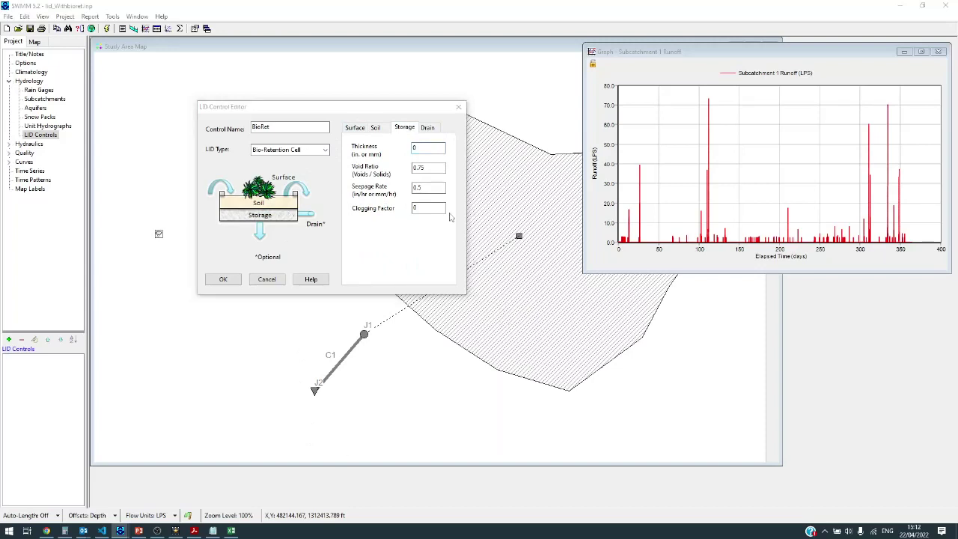
{"action": "left_click", "coordinate": [348, 142]}
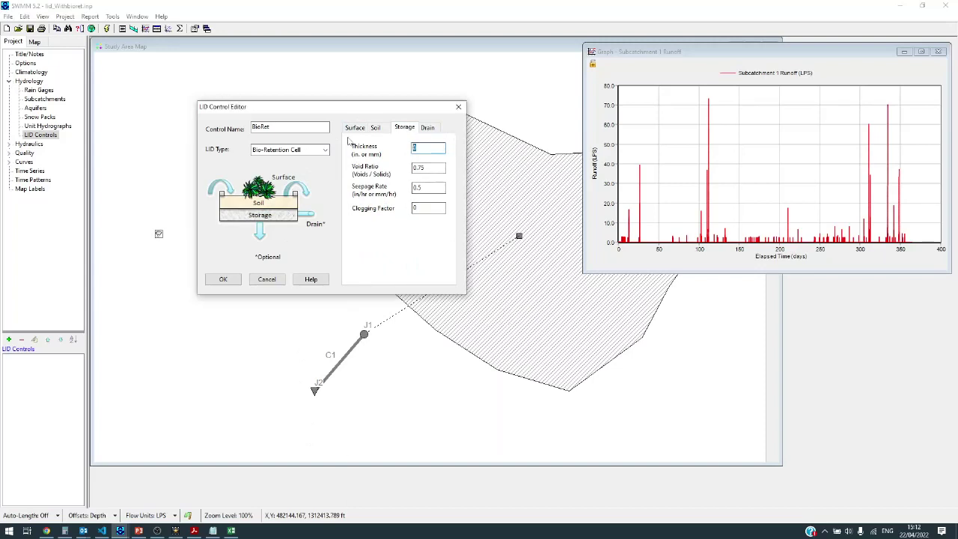
{"action": "type", "text": "75"}
{"action": "left_click", "coordinate": [434, 169]}
{"action": "left_click", "coordinate": [381, 130]}
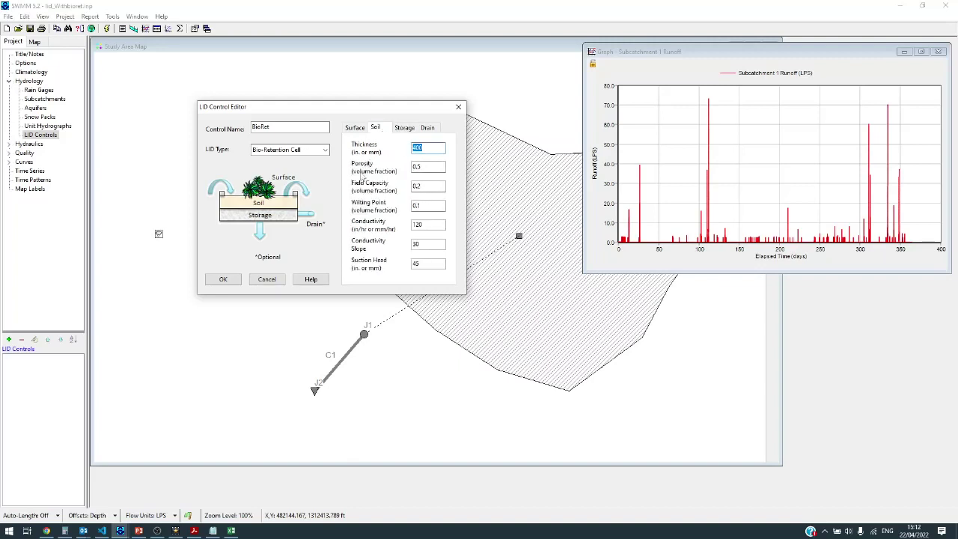
{"action": "left_click", "coordinate": [409, 132]}
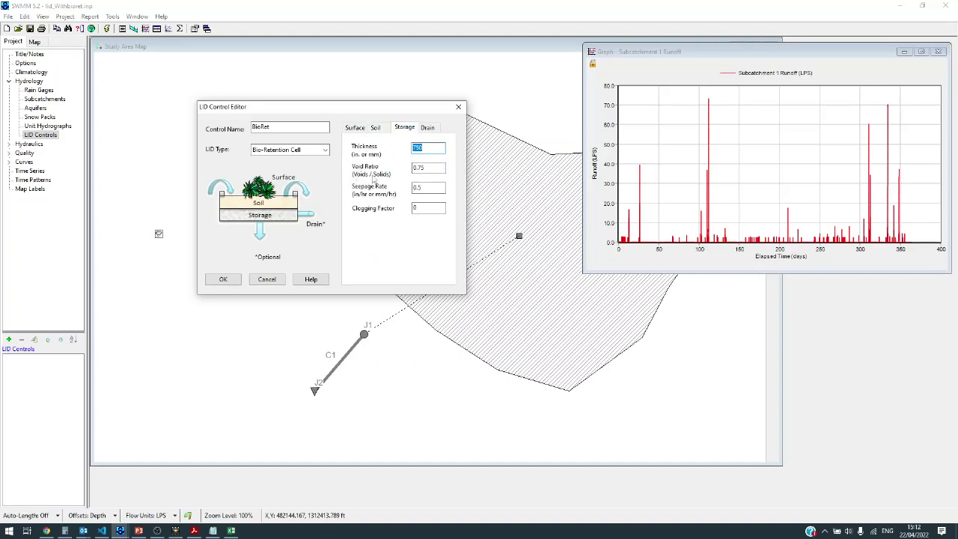
Set the storage layer's seepage rate to 30, keeping void ratio 0.75 and clogging factor 0.
{"action": "left_click", "coordinate": [424, 168]}
{"action": "left_click", "coordinate": [434, 187]}
{"action": "left_click", "coordinate": [854, 532]}
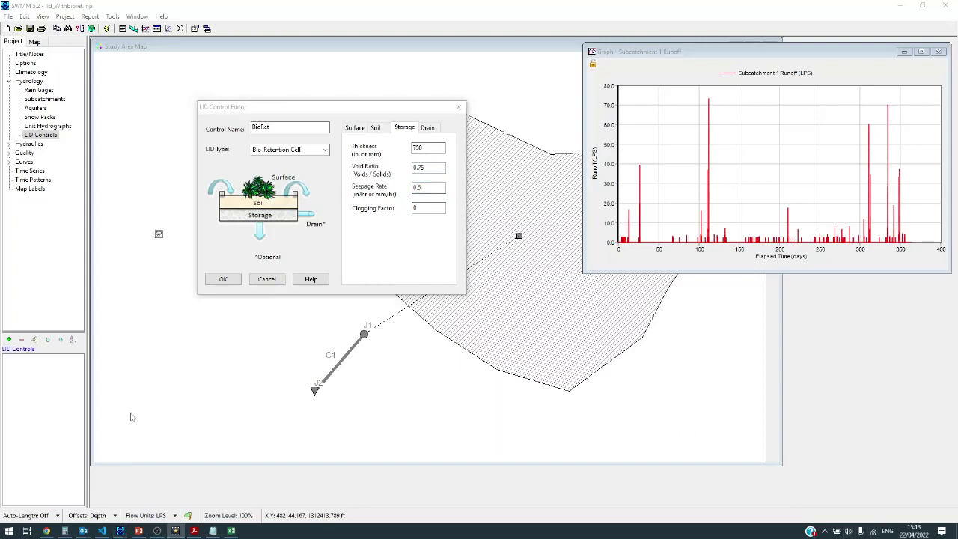
{"action": "left_click", "coordinate": [427, 192]}
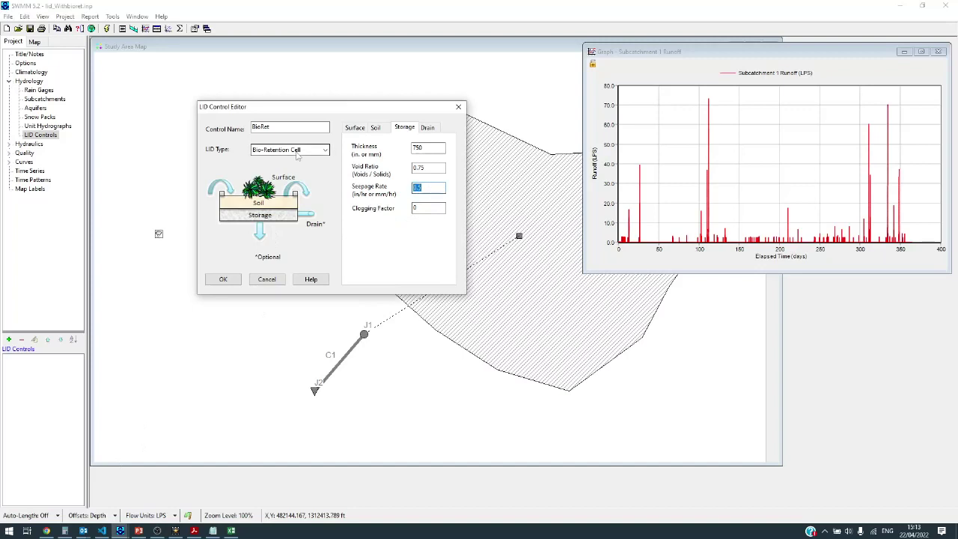
{"action": "type", "text": "30"}
{"action": "left_click", "coordinate": [439, 208]}
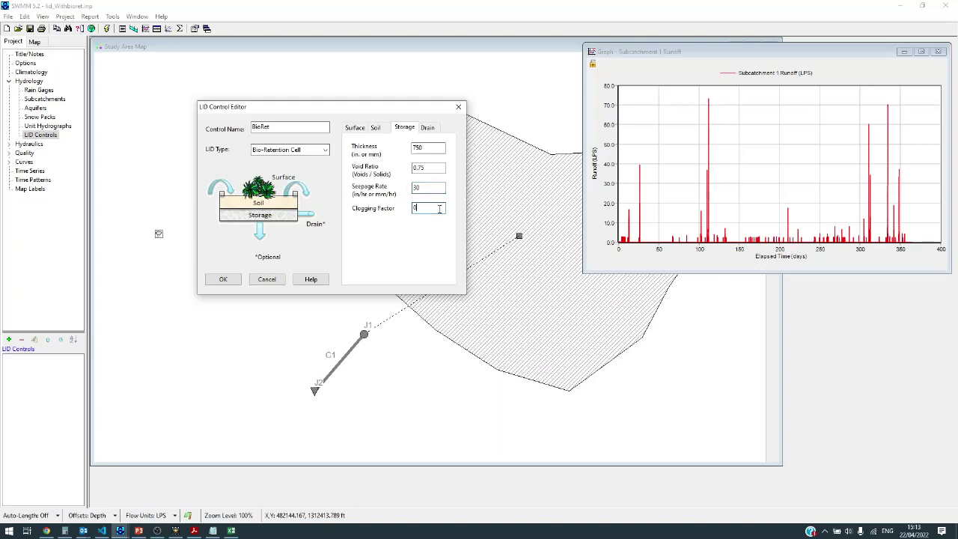
{"action": "left_click", "coordinate": [424, 207]}
Set the drain's flow coefficient to 0.05, review its flow exponent and offset, and confirm the BioRet control.
{"action": "left_click", "coordinate": [428, 128]}
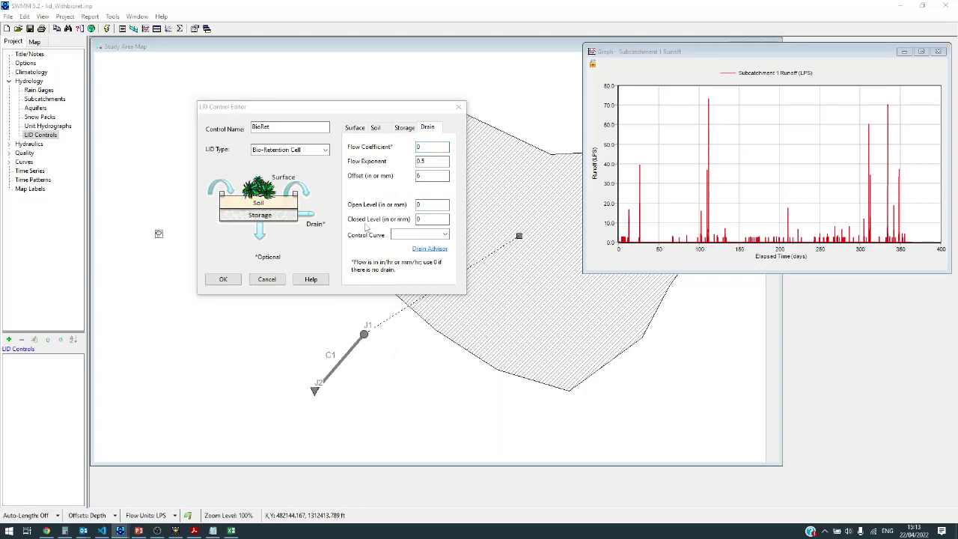
{"action": "left_click", "coordinate": [425, 150]}
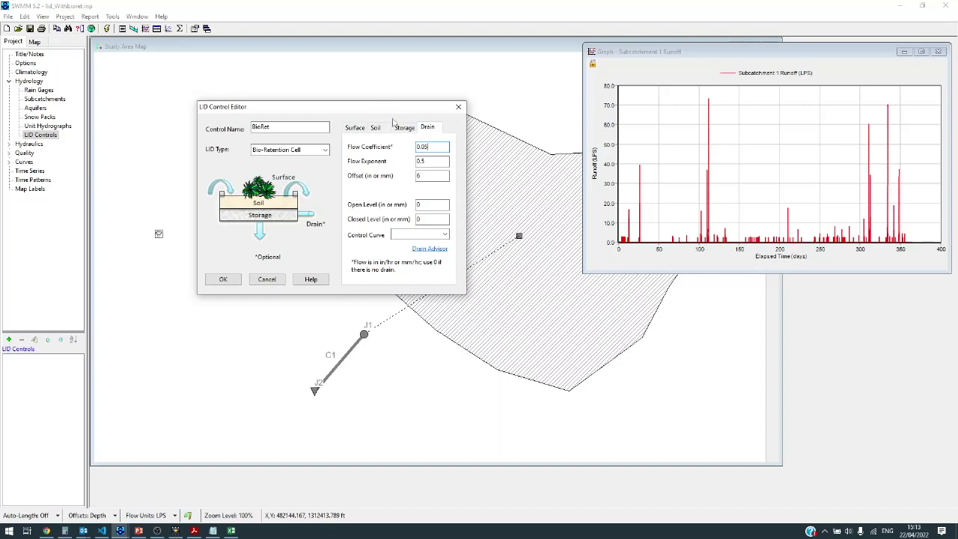
{"action": "left_click", "coordinate": [435, 163]}
{"action": "left_click", "coordinate": [435, 175]}
{"action": "left_click", "coordinate": [236, 280]}
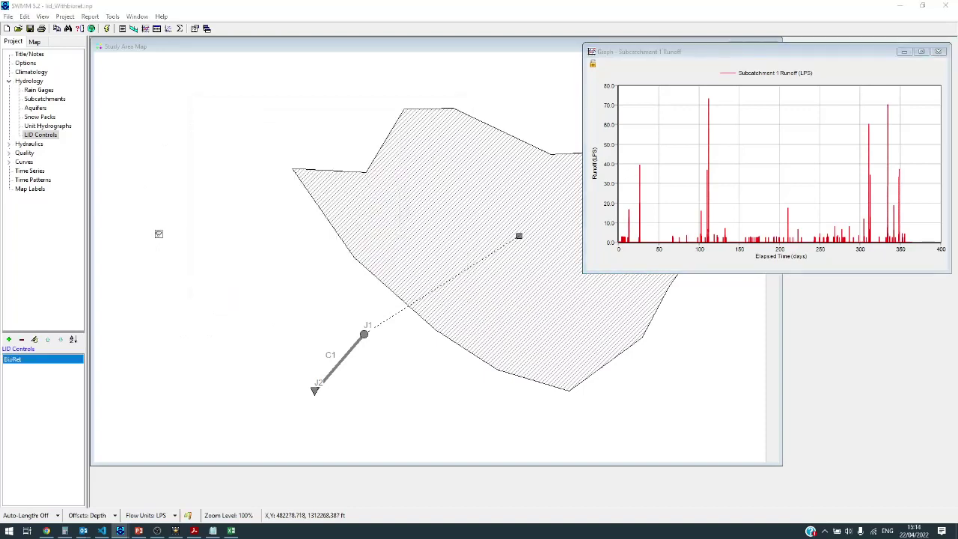
Add an LID usage to subcatchment 1 and assign the BioRet control to it.
{"action": "left_click", "coordinate": [523, 239]}
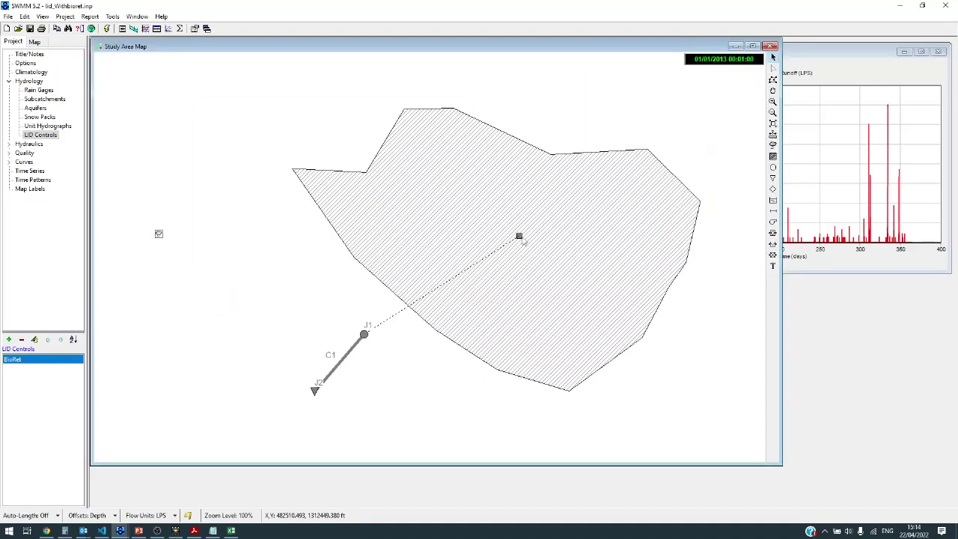
{"action": "double_click", "coordinate": [519, 236]}
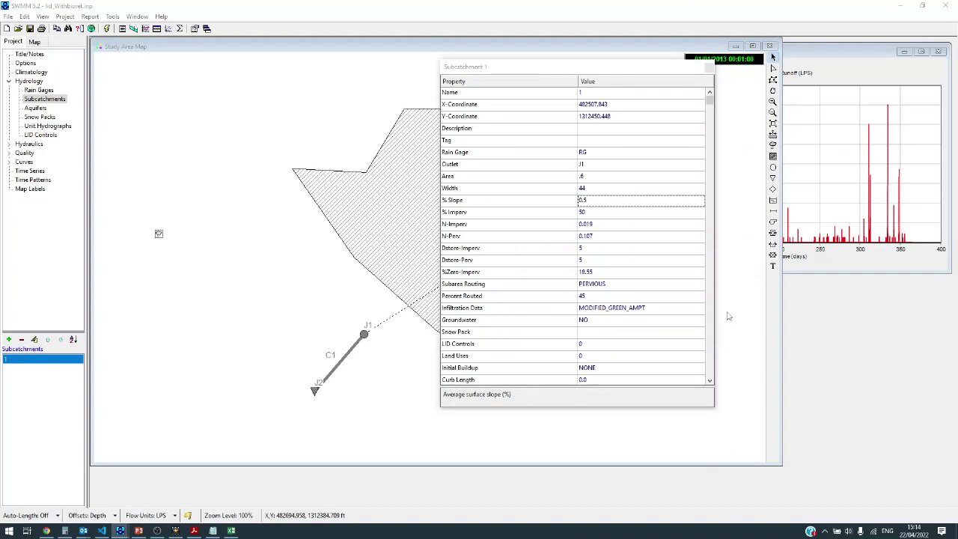
{"action": "left_click", "coordinate": [605, 345]}
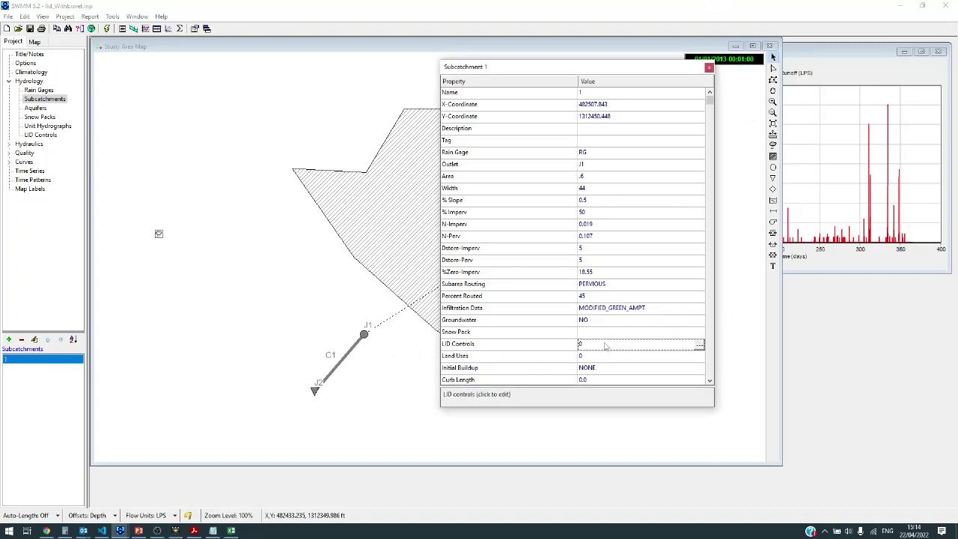
{"action": "left_click", "coordinate": [698, 345]}
{"action": "left_click", "coordinate": [619, 223]}
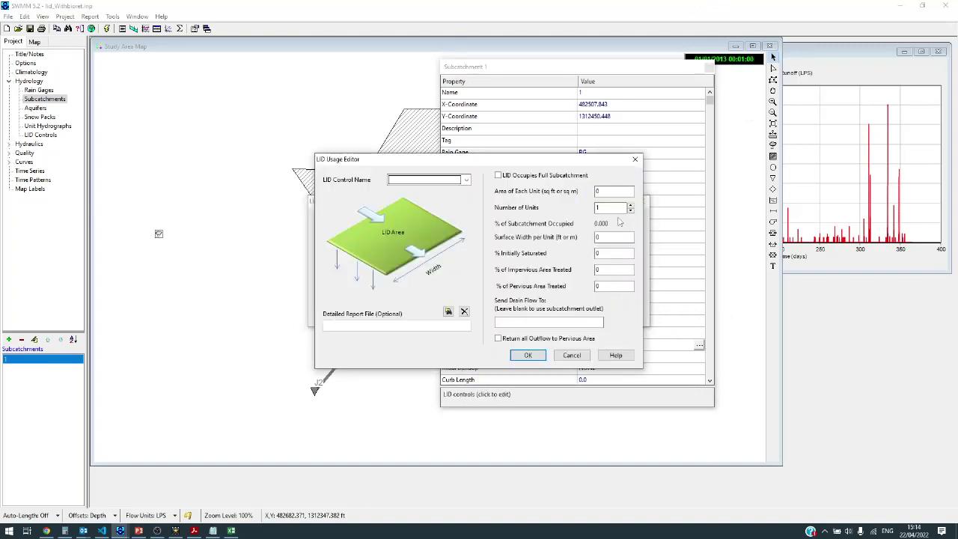
{"action": "left_click", "coordinate": [451, 180]}
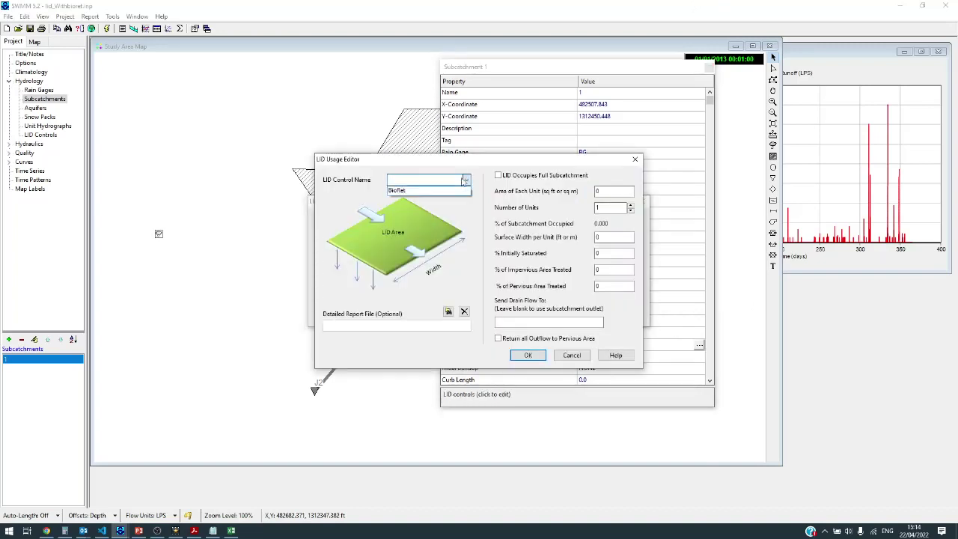
{"action": "left_click", "coordinate": [419, 195]}
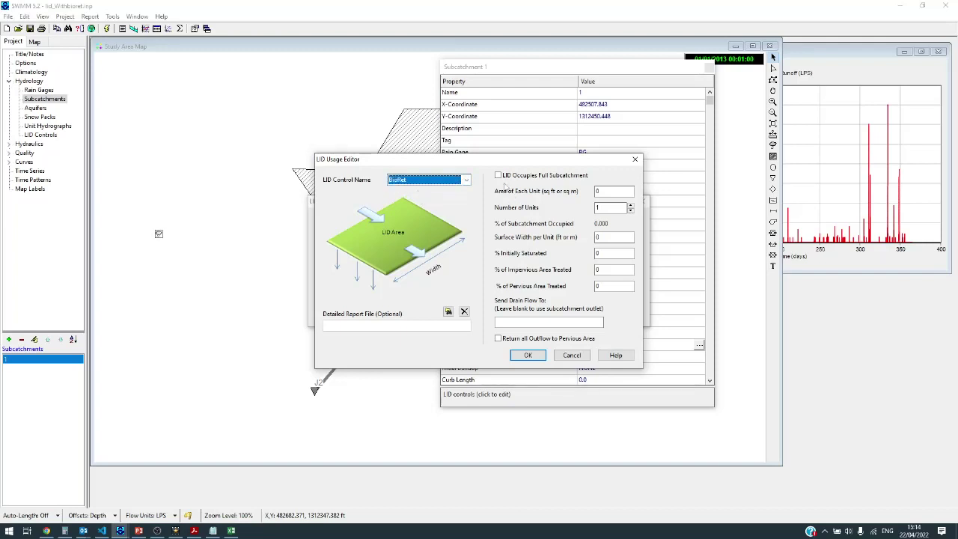
Set the LID usage to one unit of area 200, treating 100% of the impervious and 100% of the pervious area.
{"action": "left_click", "coordinate": [605, 192]}
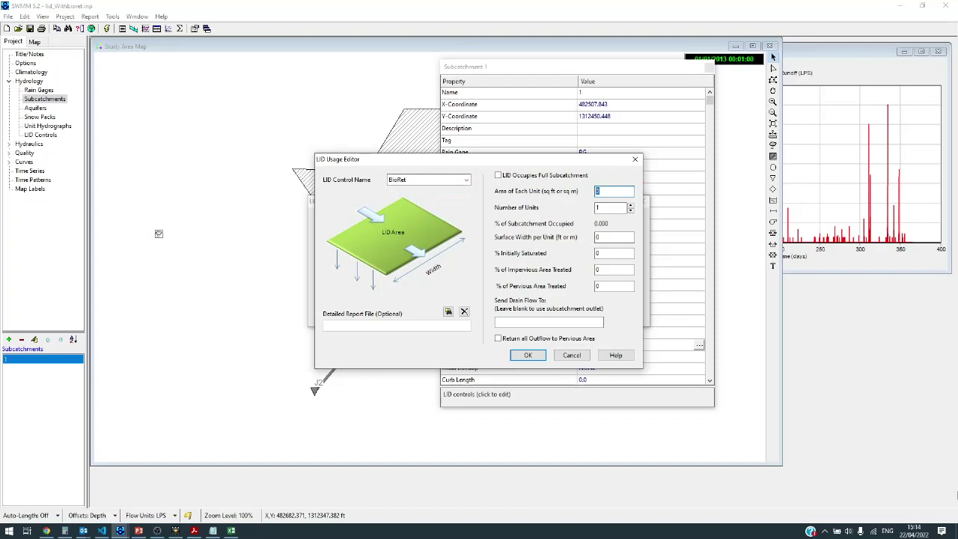
{"action": "type", "text": "200"}
{"action": "key", "text": "Tab"}
{"action": "type", "text": "1"}
{"action": "left_click", "coordinate": [608, 285]}
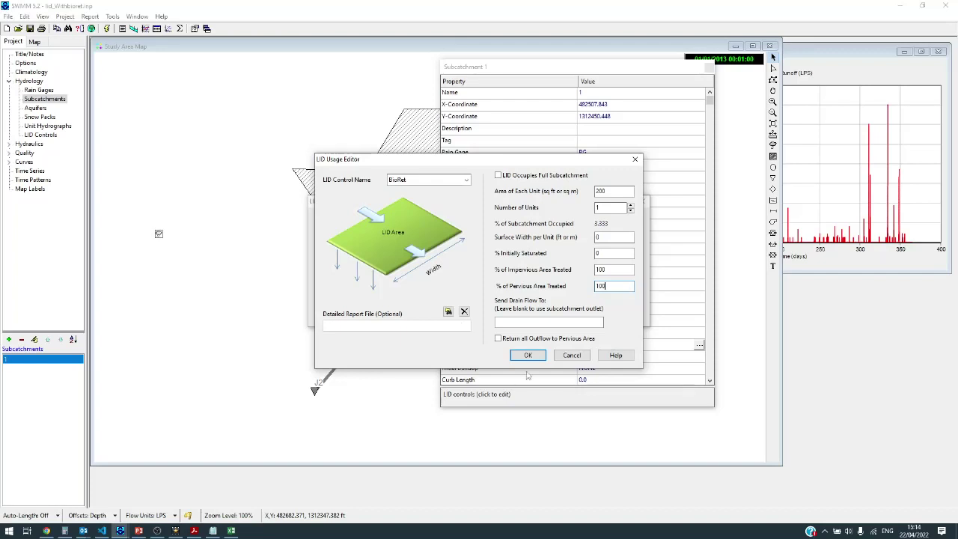
Assign bioretention.txt as the detailed LID report file, then confirm the LID usage and close the subcatchment properties.
{"action": "left_click", "coordinate": [448, 311]}
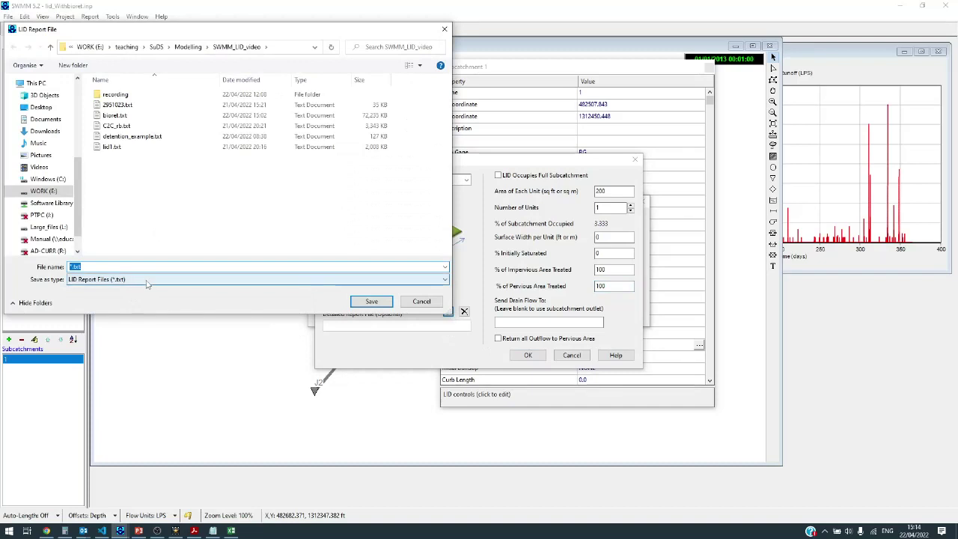
{"action": "type", "text": "bi"}
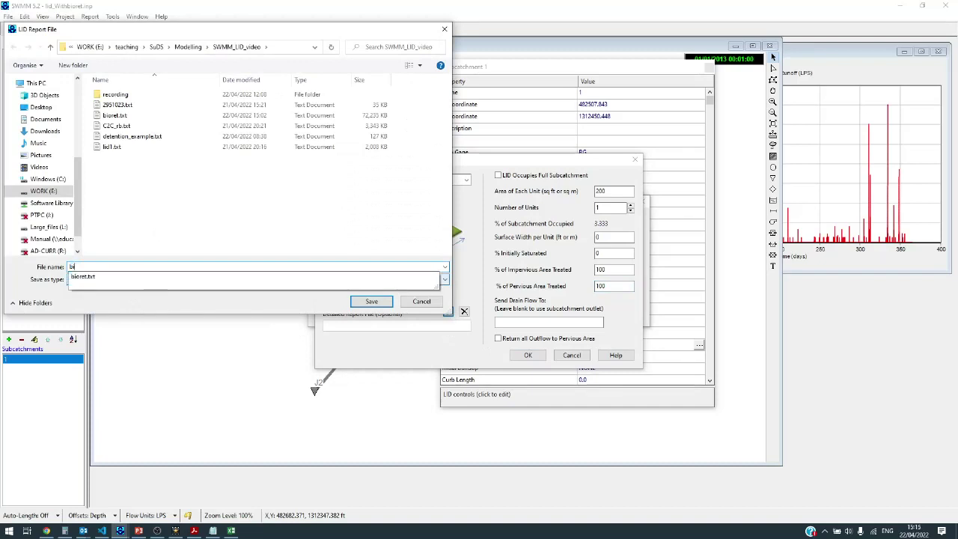
{"action": "type", "text": "oretention.txt"}
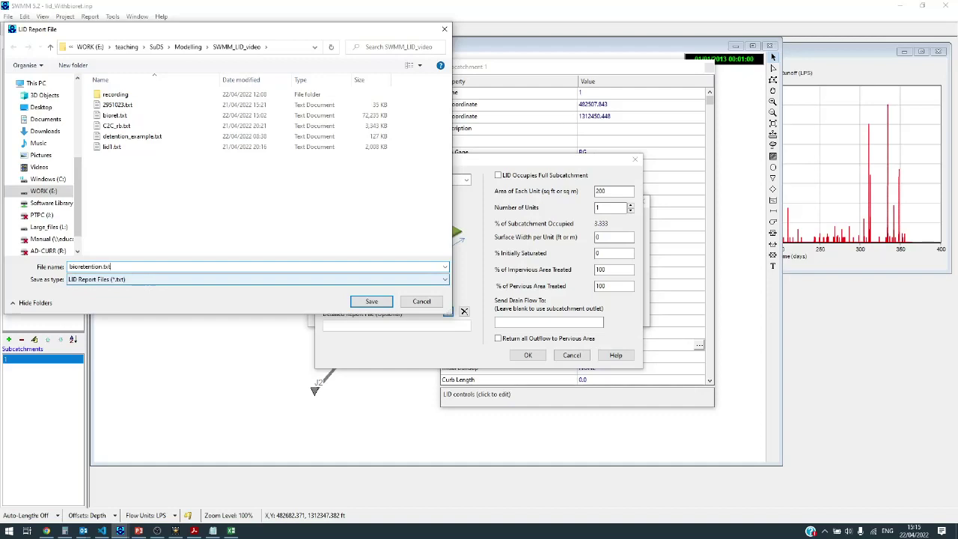
{"action": "left_click", "coordinate": [371, 301]}
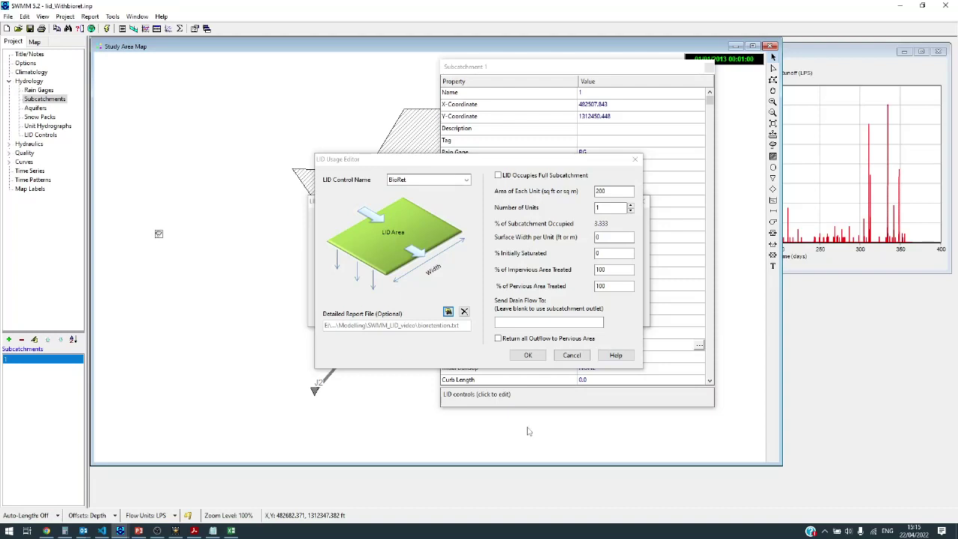
{"action": "left_click", "coordinate": [539, 361]}
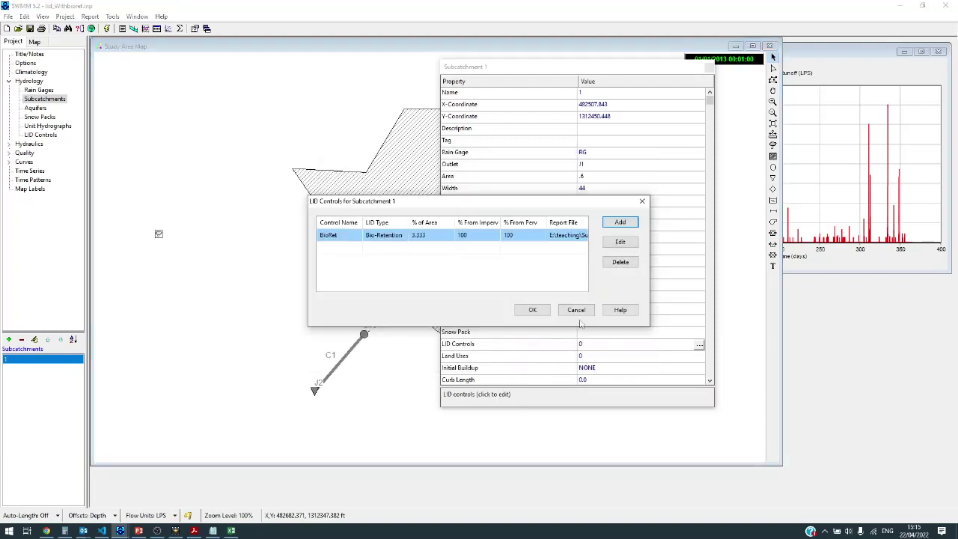
{"action": "left_click", "coordinate": [542, 312]}
{"action": "left_click", "coordinate": [709, 67]}
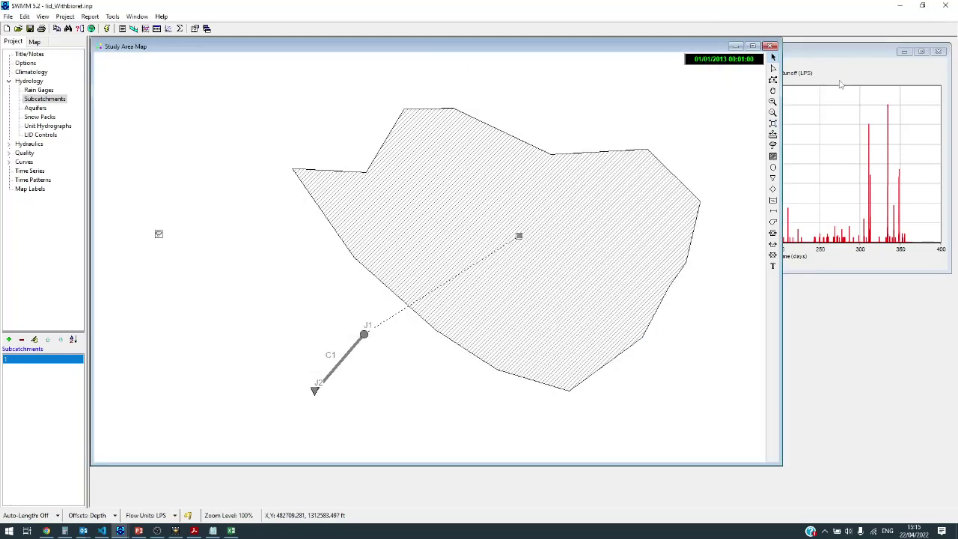
Shrink the study area map so it sits beside the runoff graph, and run the simulation with the bioretention control.
{"action": "left_click", "coordinate": [833, 55]}
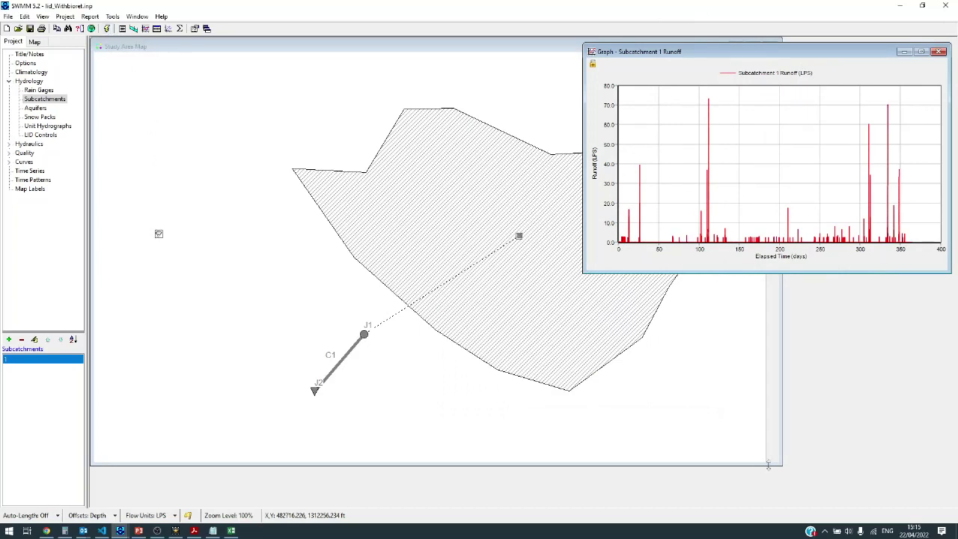
{"action": "left_click_drag", "start_coordinate": [781, 464], "coordinate": [575, 431]}
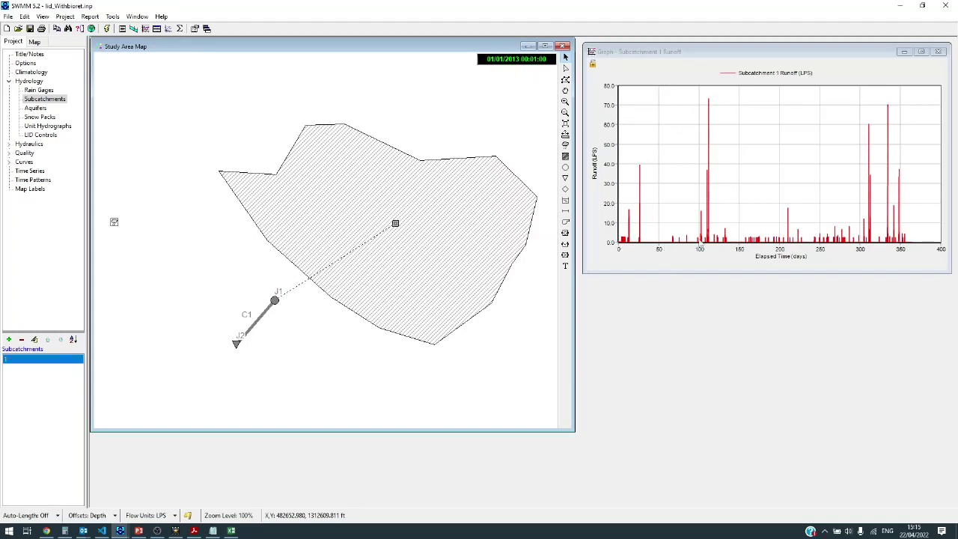
{"action": "left_click", "coordinate": [106, 28]}
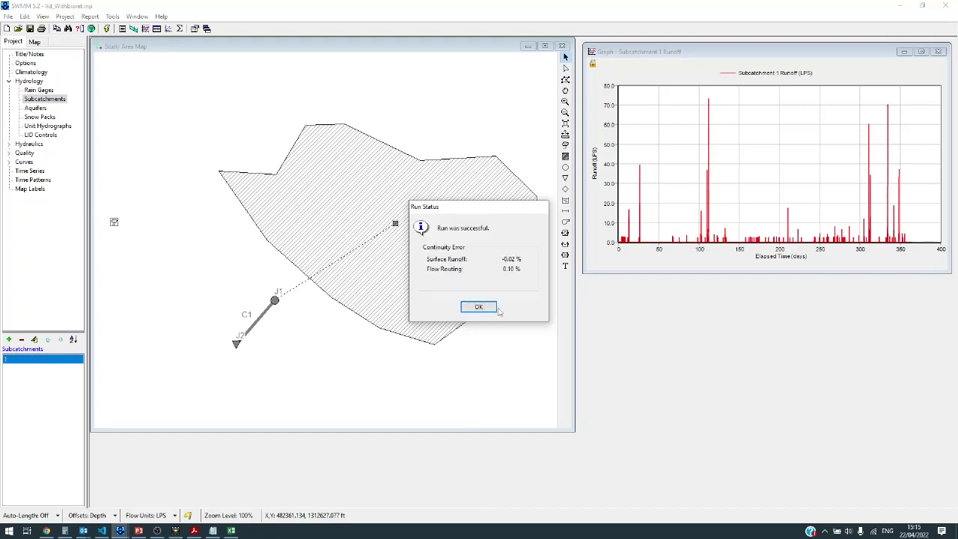
{"action": "left_click", "coordinate": [478, 308]}
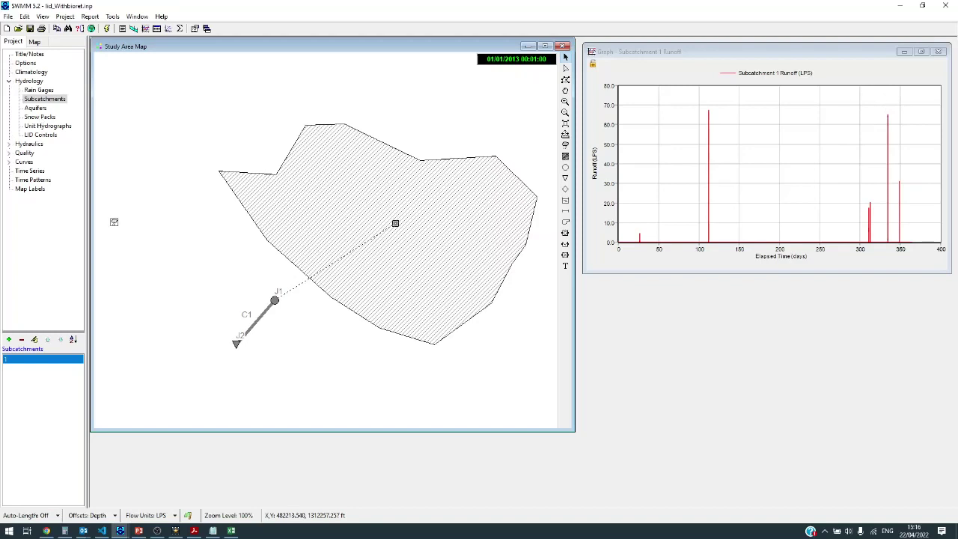
Switch to Notepad++, reload the modified bioret.txt, and open bioretention.txt from the SWMM_LID_video folder by listing only *.txt files.
{"action": "key", "text": "alt+Tab"}
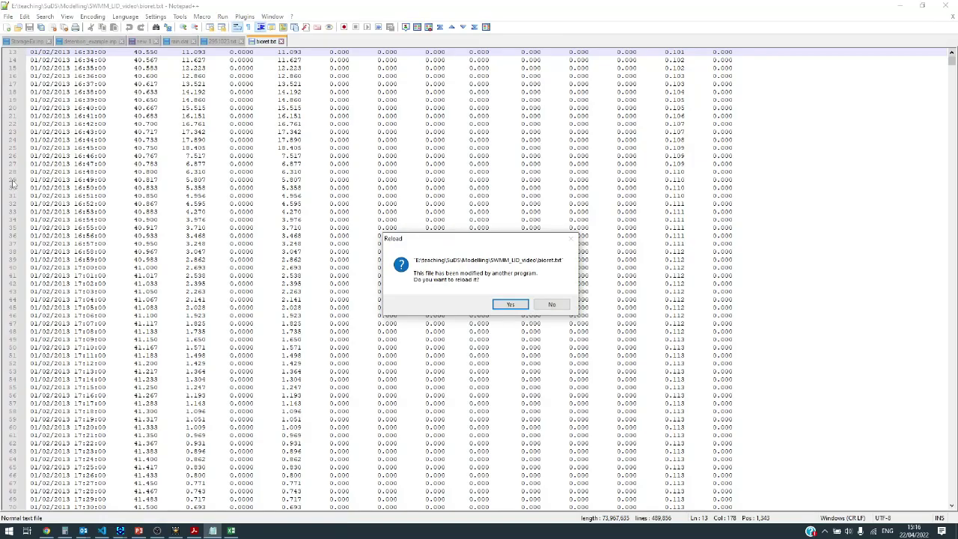
{"action": "left_click", "coordinate": [509, 304]}
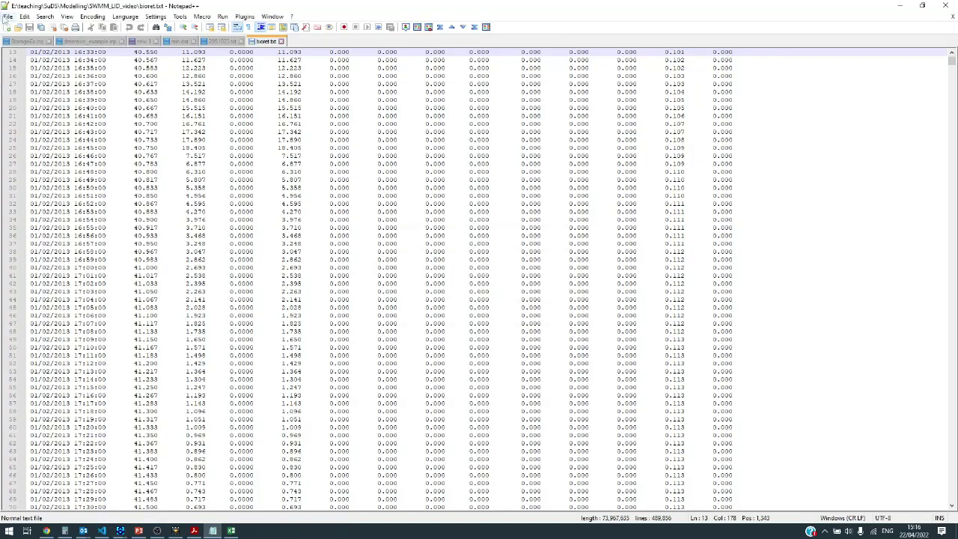
{"action": "left_click", "coordinate": [8, 17]}
{"action": "left_click", "coordinate": [18, 42]}
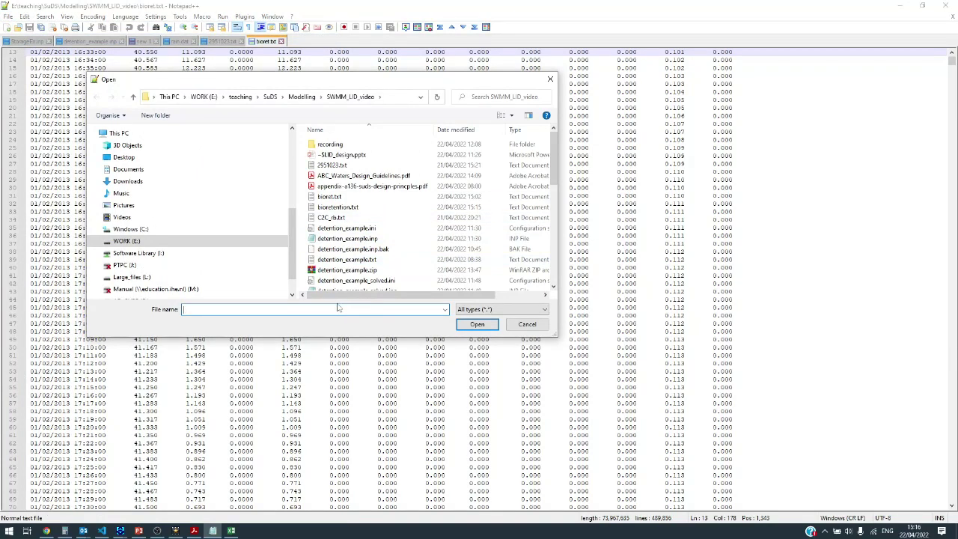
{"action": "type", "text": "*.txt"}
{"action": "key", "text": "Return"}
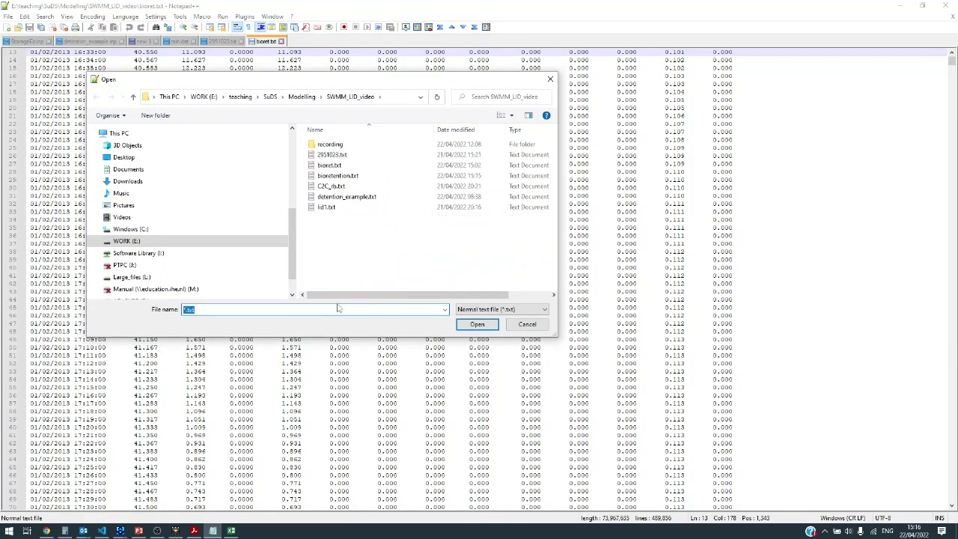
{"action": "double_click", "coordinate": [343, 176]}
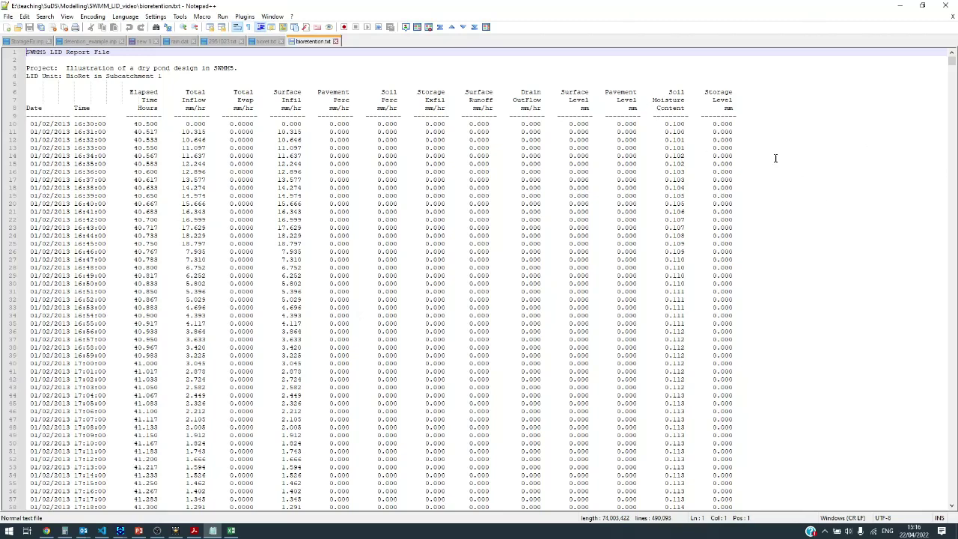
Examine the Storage Level column of the bioretention report from its header through the early January 2013 records.
{"action": "left_click_drag", "start_coordinate": [705, 95], "coordinate": [734, 104]}
{"action": "left_click", "coordinate": [718, 107]}
{"action": "scroll", "coordinate": [738, 177], "scroll_direction": "down", "scroll_amount": 7}
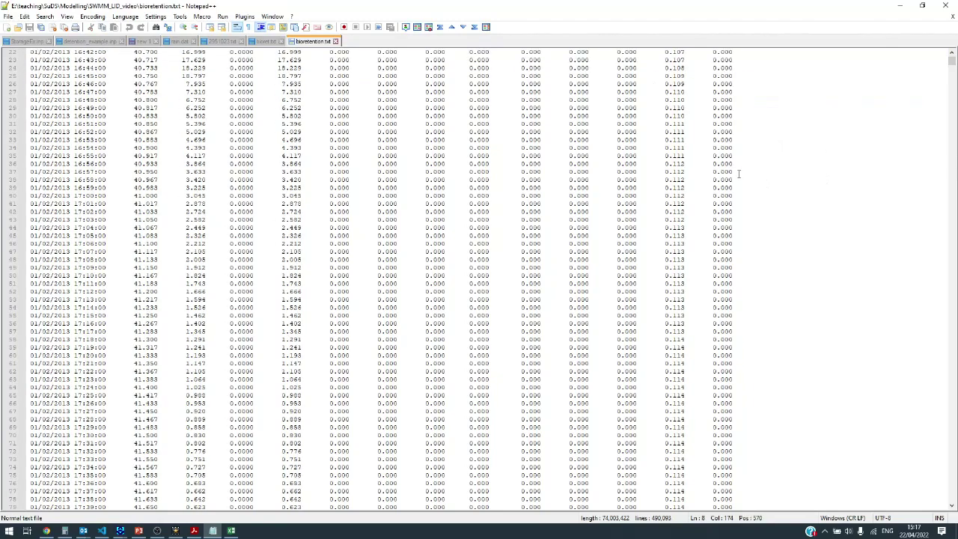
{"action": "scroll", "coordinate": [718, 211], "scroll_direction": "down", "scroll_amount": 20}
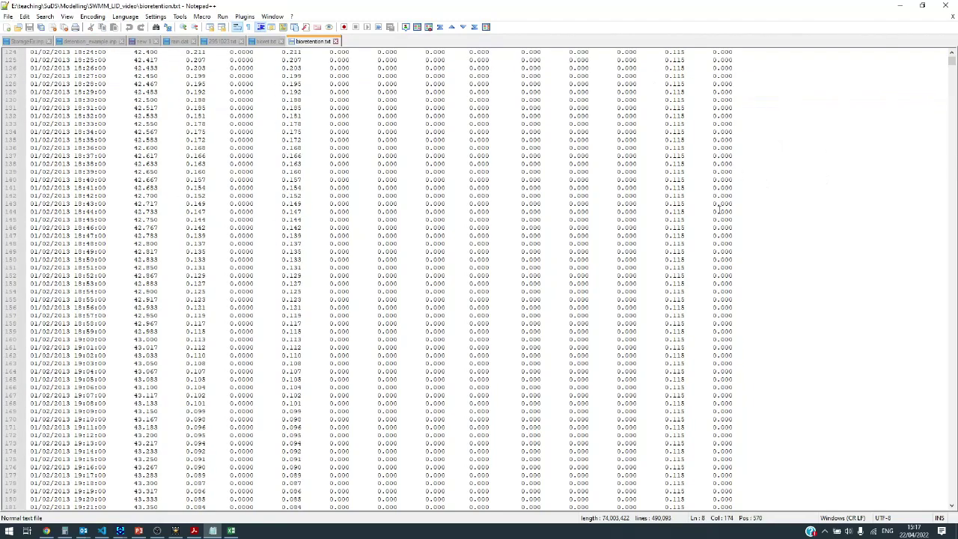
{"action": "scroll", "coordinate": [718, 211], "scroll_direction": "down", "scroll_amount": 20}
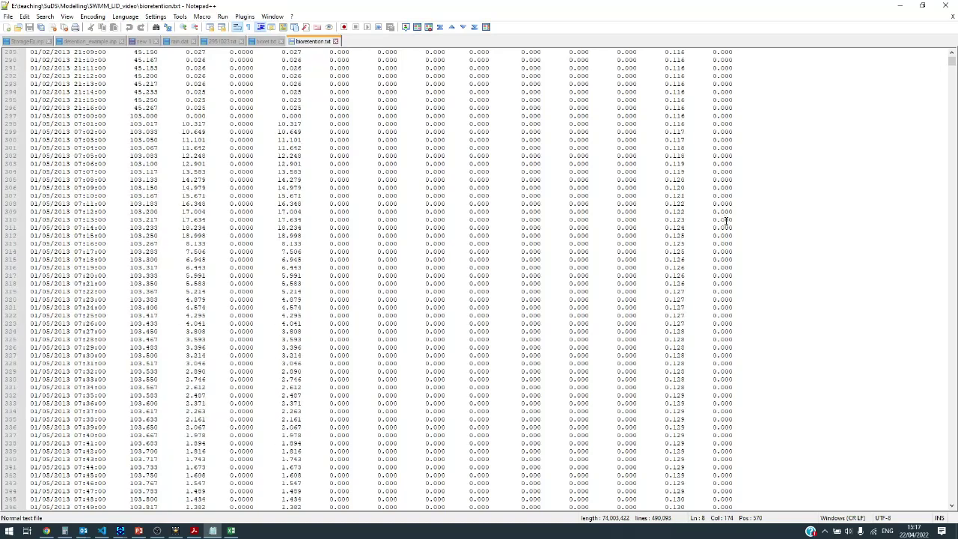
{"action": "scroll", "coordinate": [725, 221], "scroll_direction": "down", "scroll_amount": 20}
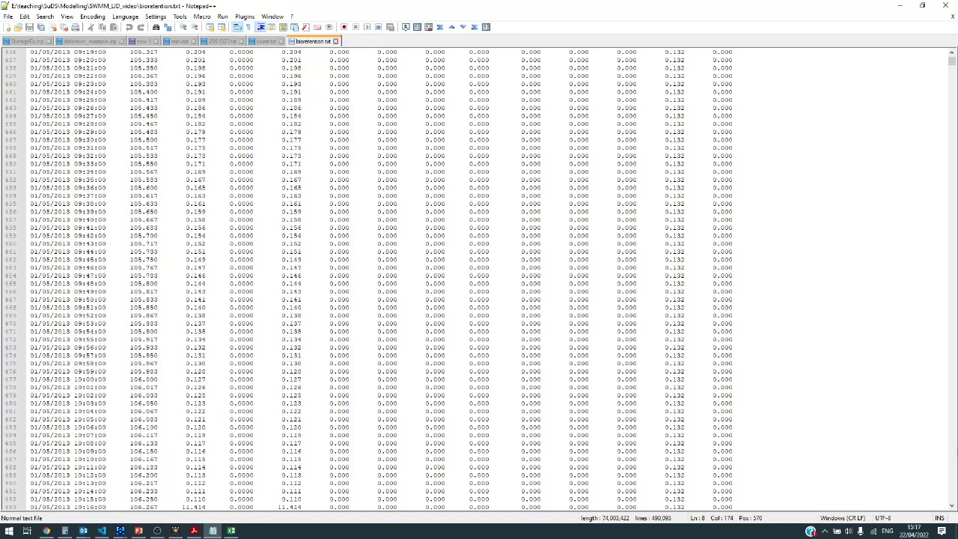
{"action": "scroll", "coordinate": [955, 449], "scroll_direction": "down", "scroll_amount": 20}
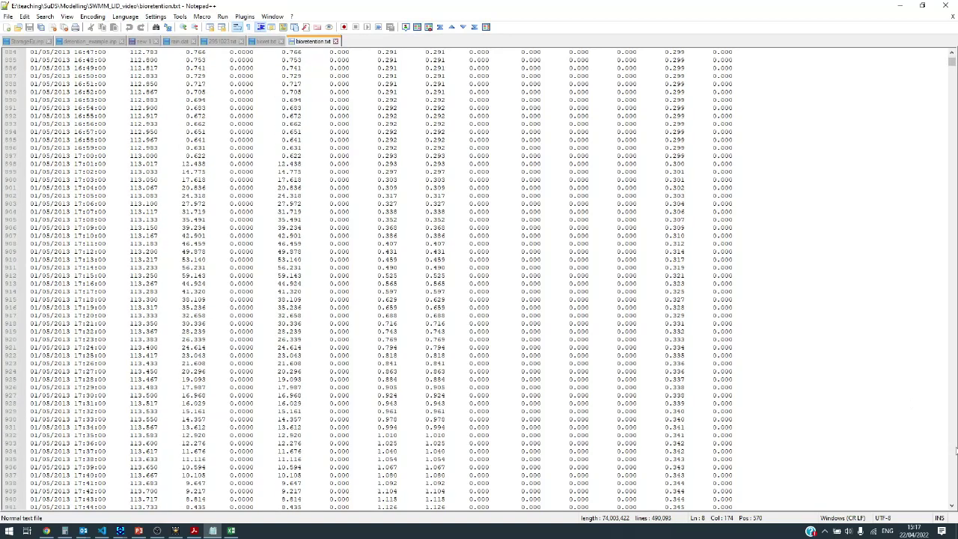
{"action": "scroll", "coordinate": [955, 449], "scroll_direction": "down", "scroll_amount": 20}
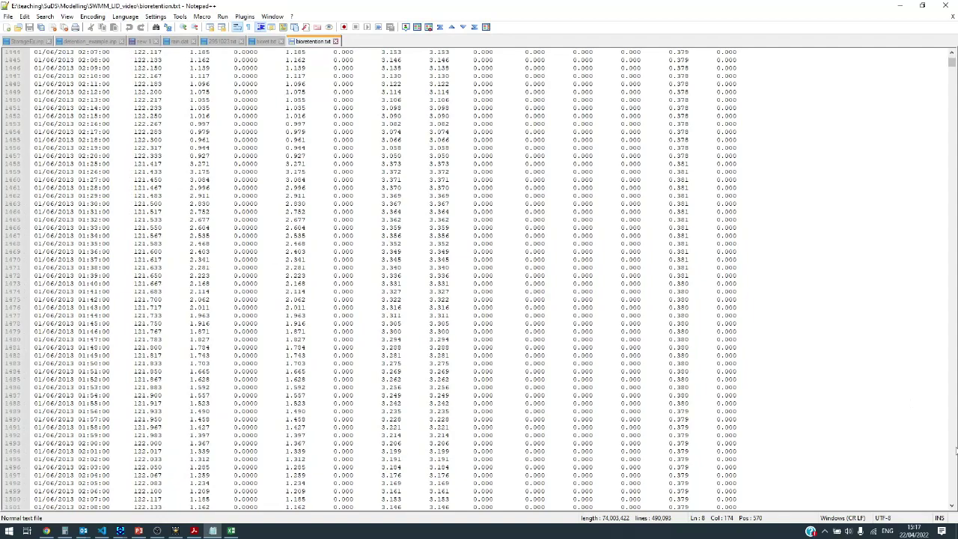
{"action": "scroll", "coordinate": [955, 450], "scroll_direction": "down", "scroll_amount": 20}
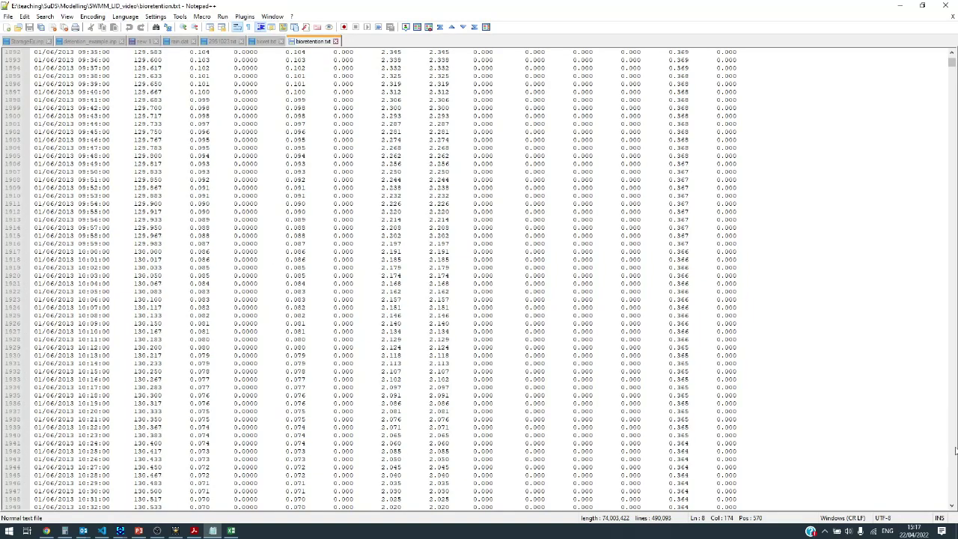
{"action": "scroll", "coordinate": [955, 450], "scroll_direction": "down", "scroll_amount": 20}
Jump ahead to the 13 April 2013 records, examine how the storage level changes there, and return to SWMM.
{"action": "left_click_drag", "start_coordinate": [951, 63], "coordinate": [951, 163]}
{"action": "left_click", "coordinate": [748, 220]}
{"action": "scroll", "coordinate": [746, 219], "scroll_direction": "up", "scroll_amount": 8}
{"action": "scroll", "coordinate": [746, 219], "scroll_direction": "down", "scroll_amount": 20}
{"action": "scroll", "coordinate": [746, 219], "scroll_direction": "up", "scroll_amount": 20}
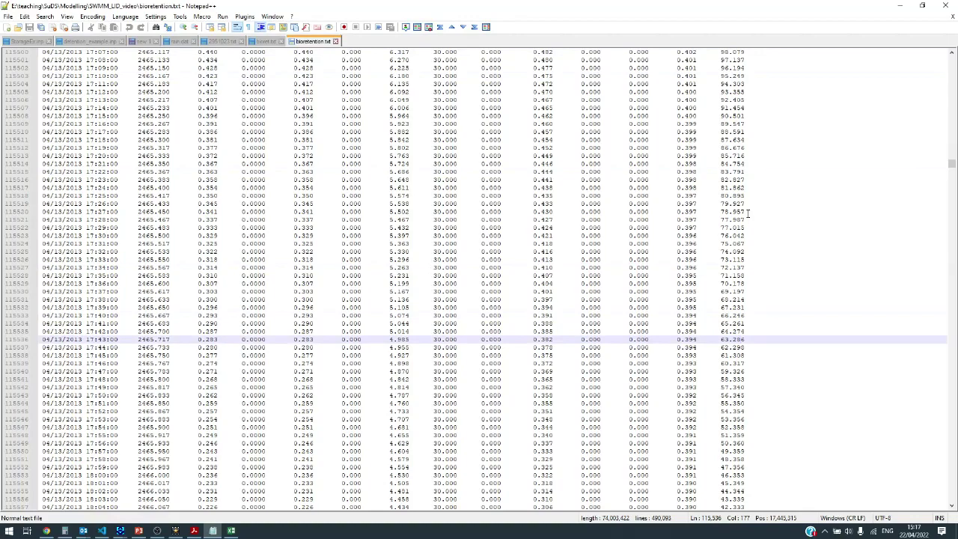
{"action": "scroll", "coordinate": [746, 215], "scroll_direction": "up", "scroll_amount": 20}
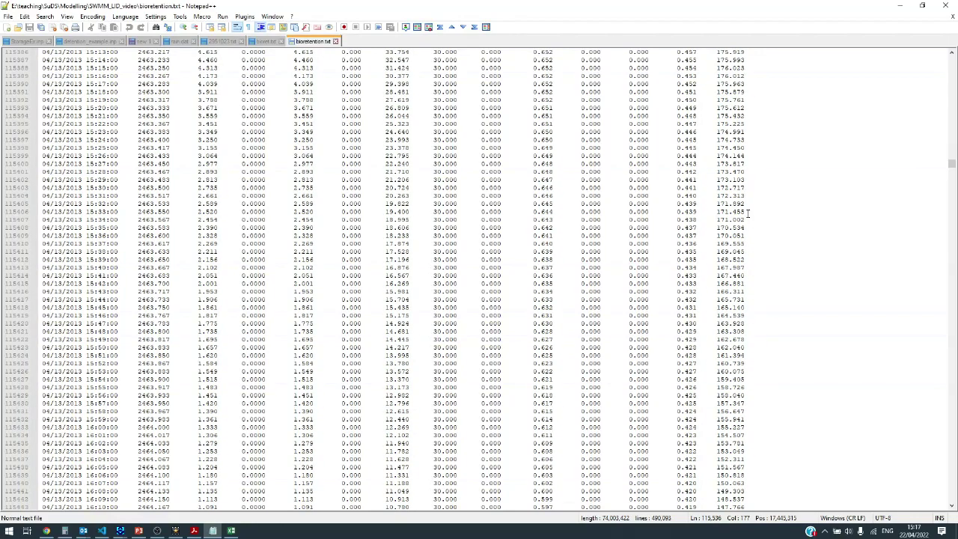
{"action": "scroll", "coordinate": [747, 215], "scroll_direction": "down", "scroll_amount": 10}
{"action": "key", "text": "ctrl+n"}
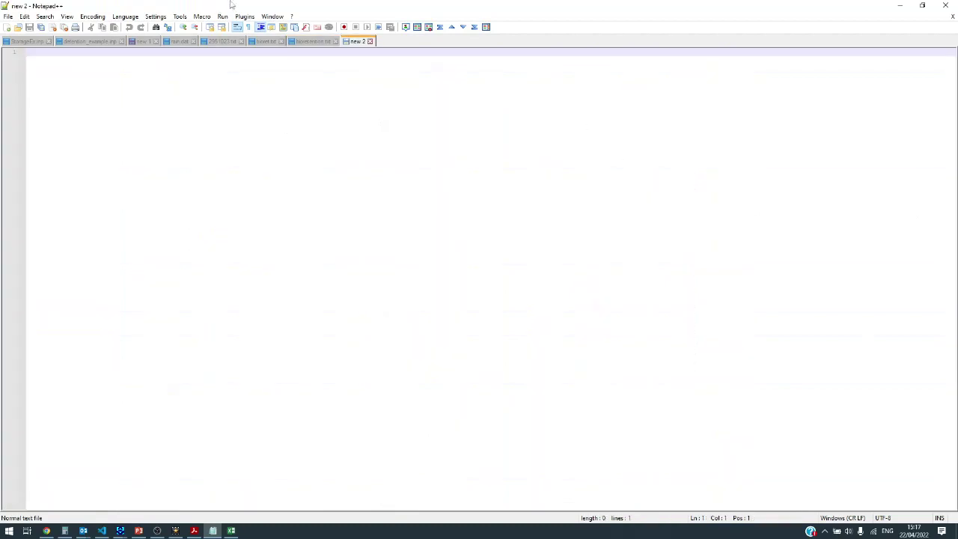
{"action": "left_click", "coordinate": [899, 5]}
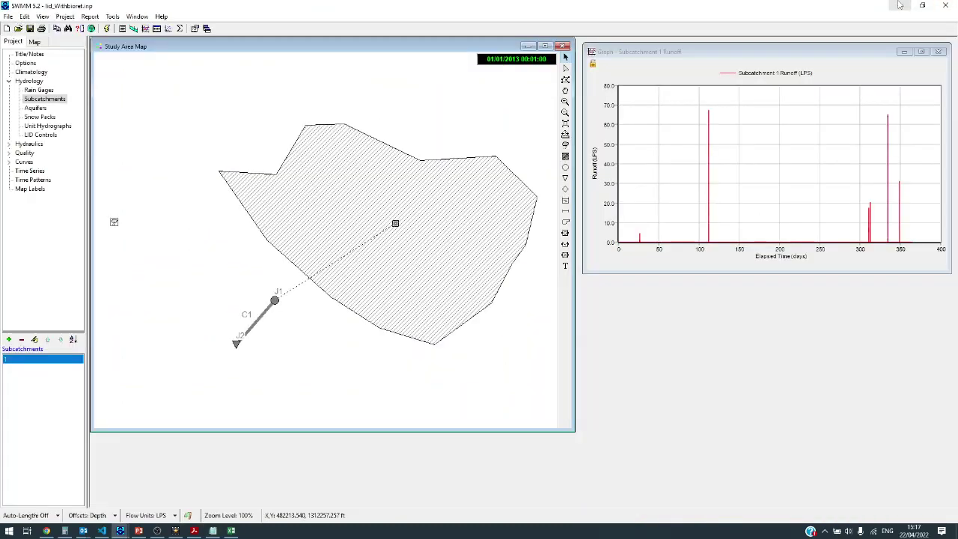